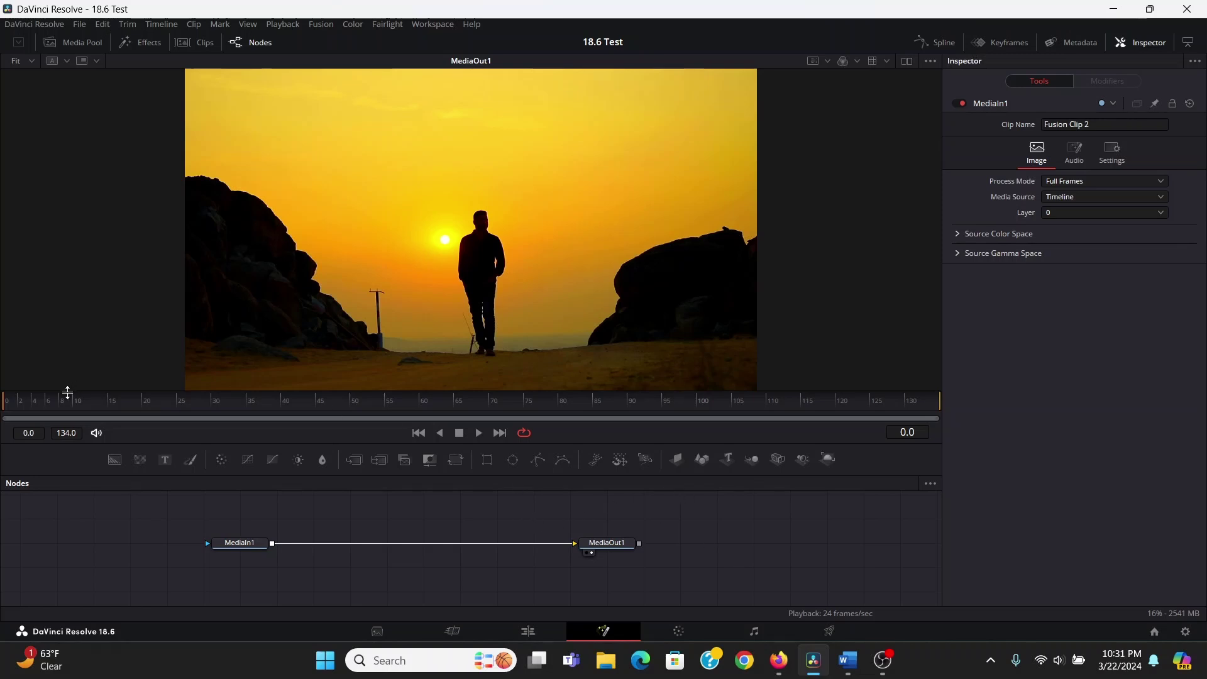
Add the dark PLAY overlay clip, production ID_4514640.mp4, to the node graph above MediaIn1 and view it at frame 0
mouse_move(21, 396)
left_mouse_down()
mouse_move(187, 379)
mouse_move(5, 401)
left_mouse_up()
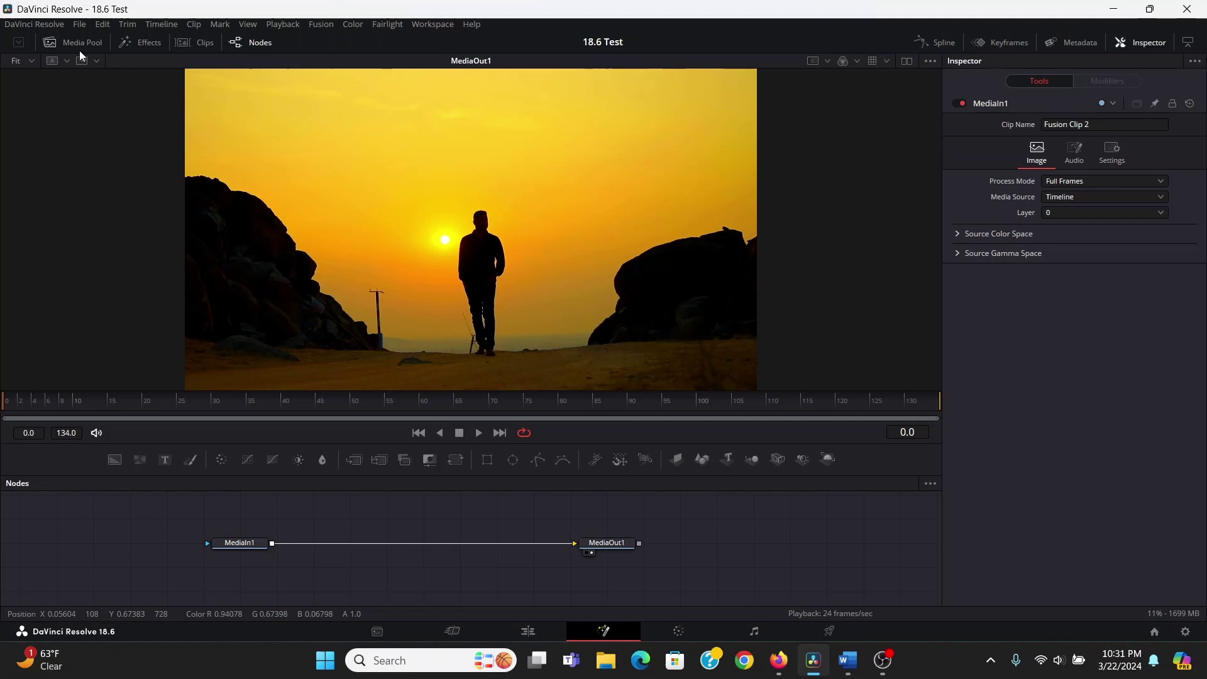
left_click(74, 42)
left_click_drag(125, 135, 293, 496)
key("2")
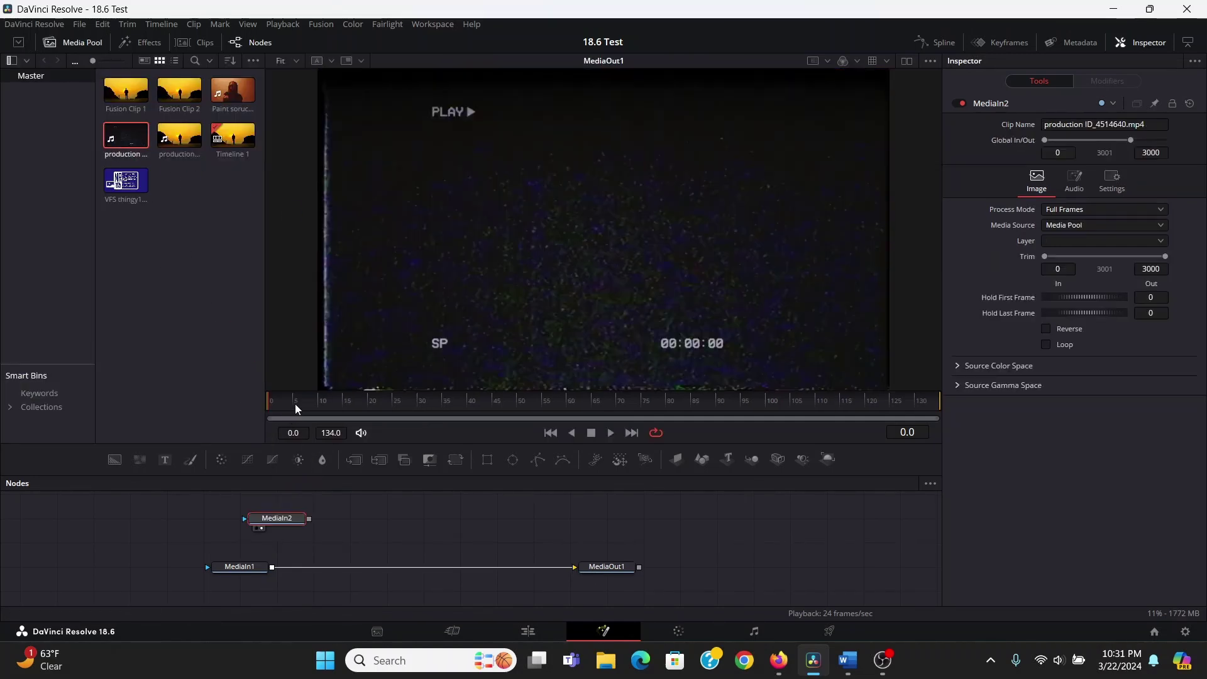
mouse_move(282, 404)
left_mouse_down()
mouse_move(404, 396)
mouse_move(261, 398)
left_mouse_up()
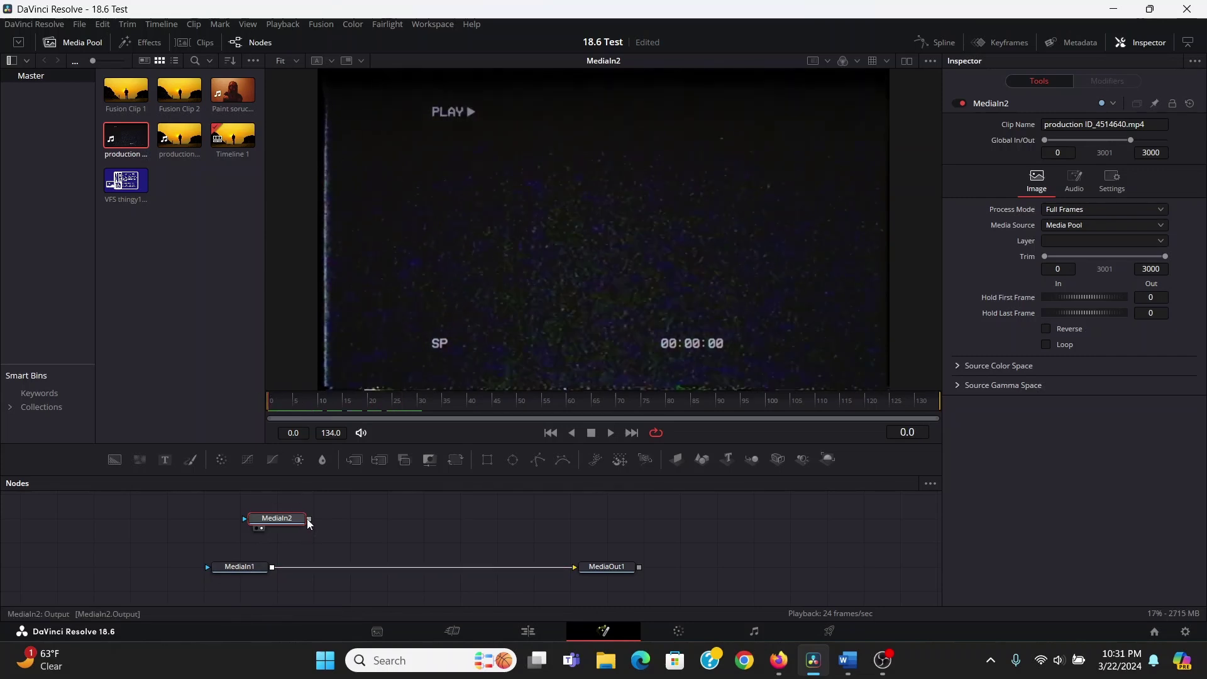
Merge MediaIn2 over MediaIn1, view the merge and set its Apply Mode to Screen
left_click_drag(309, 519, 279, 567)
left_click(323, 569)
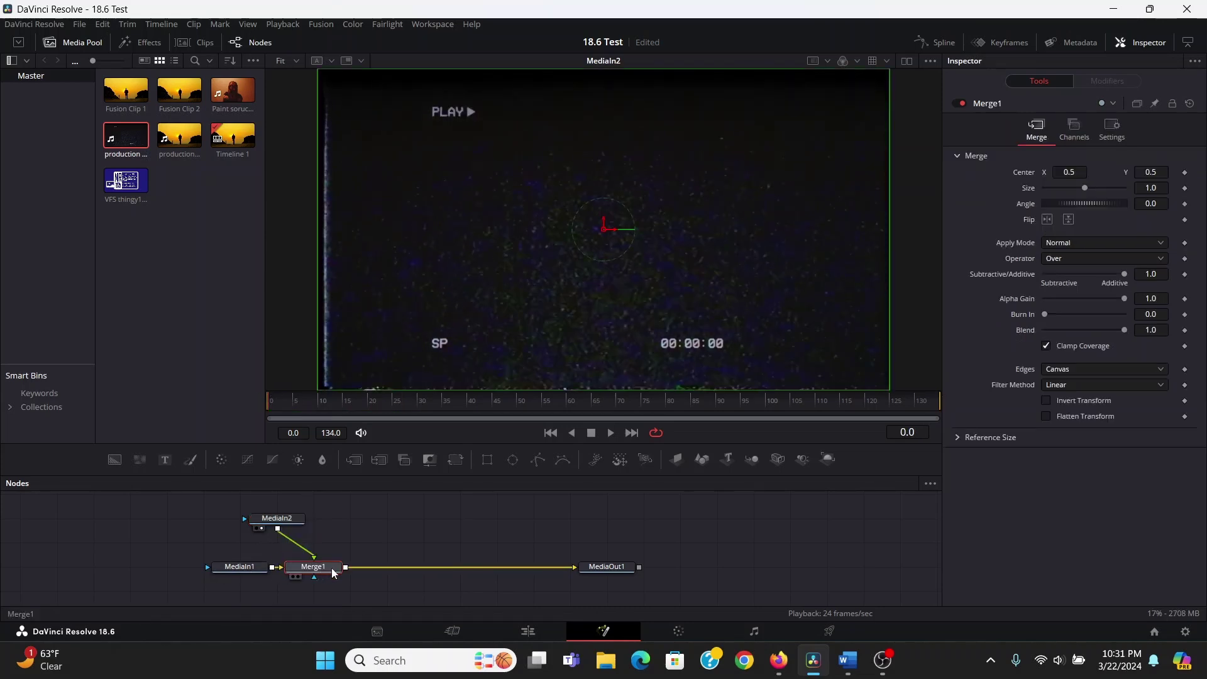
left_click(1089, 243)
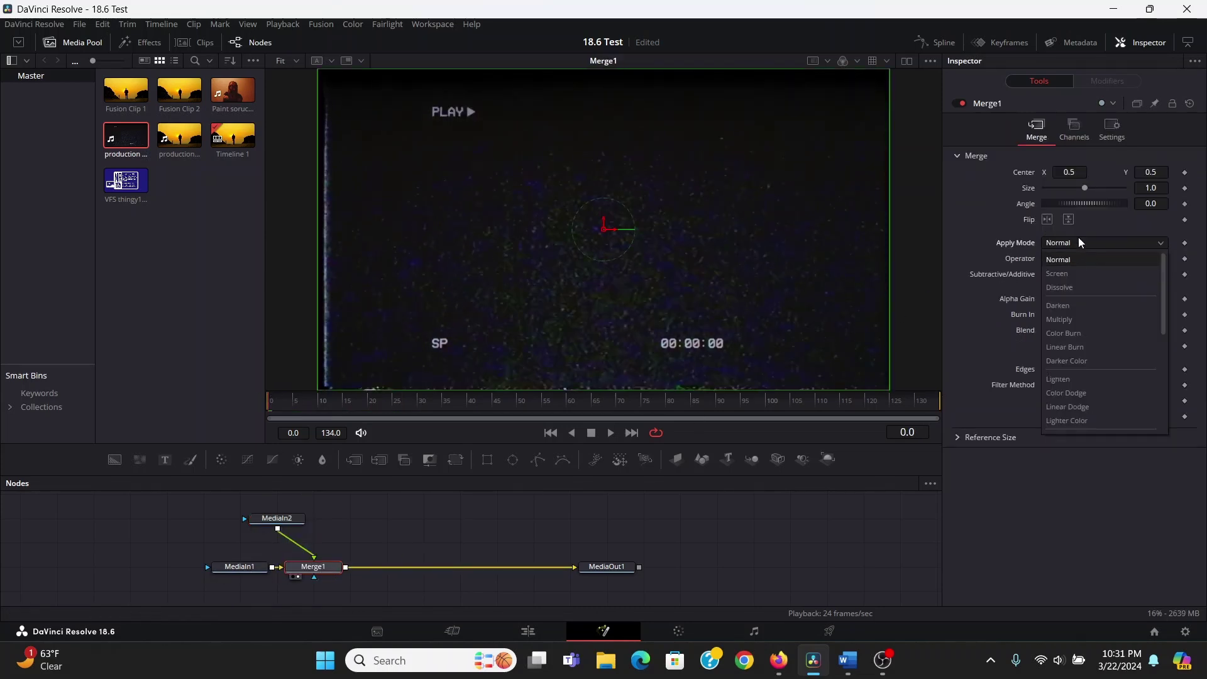
left_click(1071, 274)
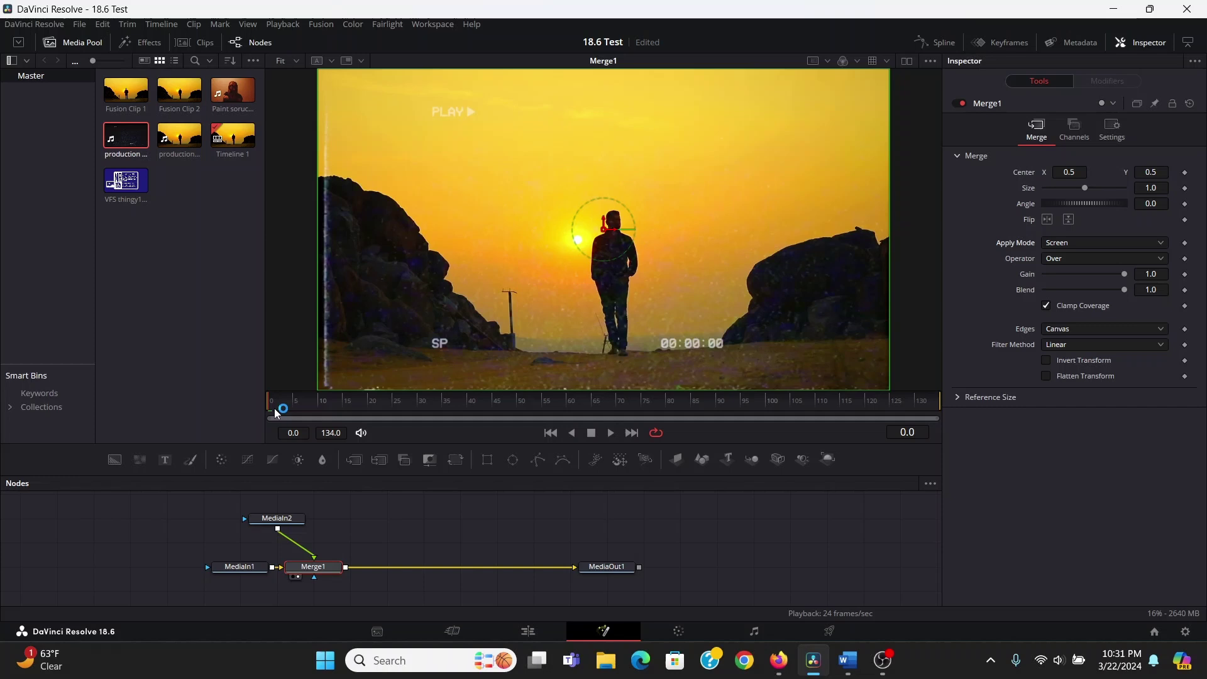
scroll(832, 124, "up", 1)
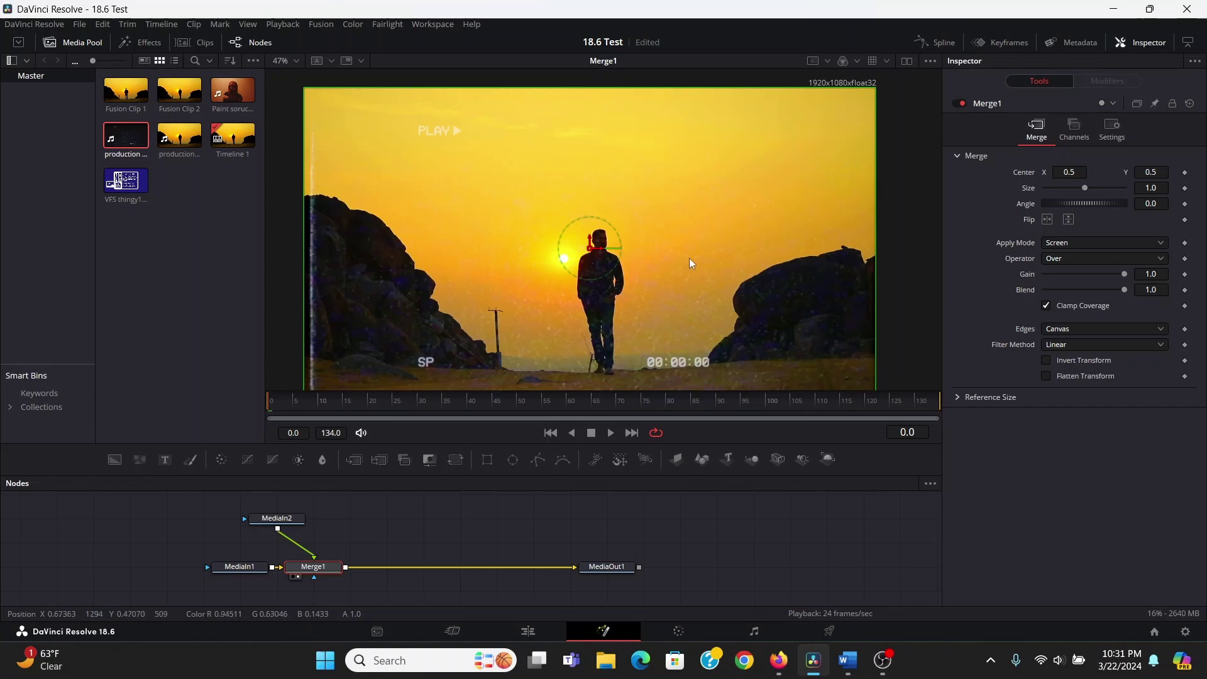
key("ctrl+f")
Add and view an unconnected Background node with Auto Resolution off, a width of 640 and a height of 480
left_click_drag(461, 539, 425, 534)
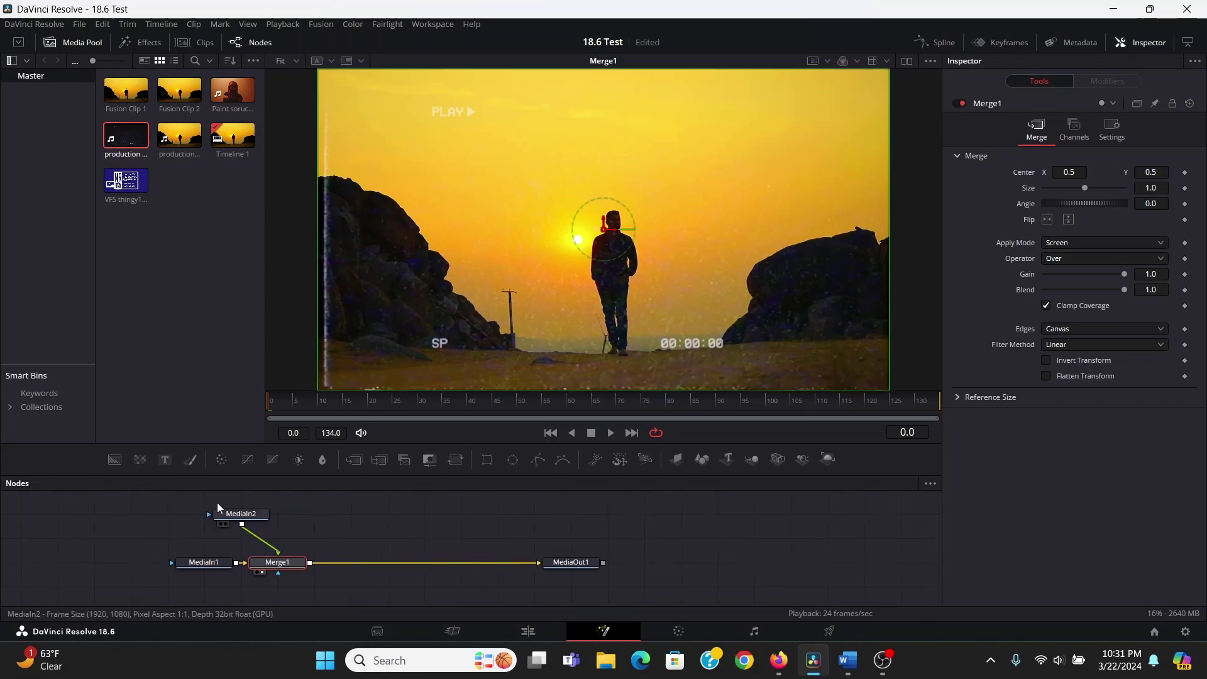
left_click_drag(114, 460, 391, 540)
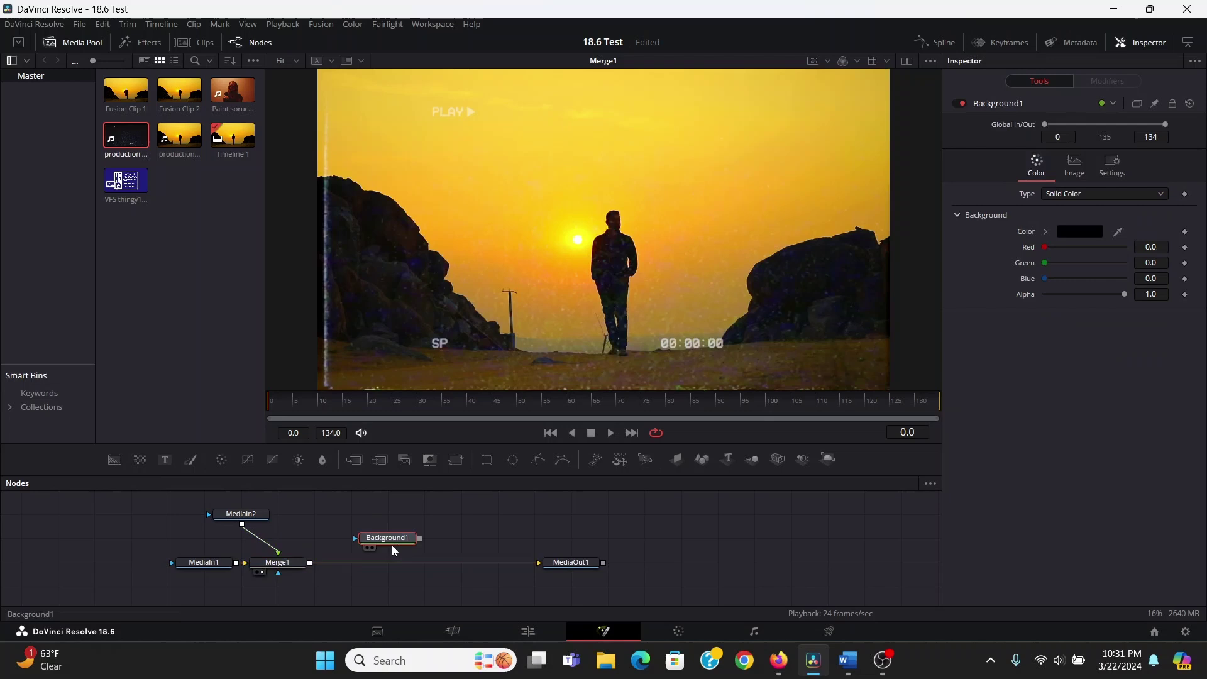
key("1")
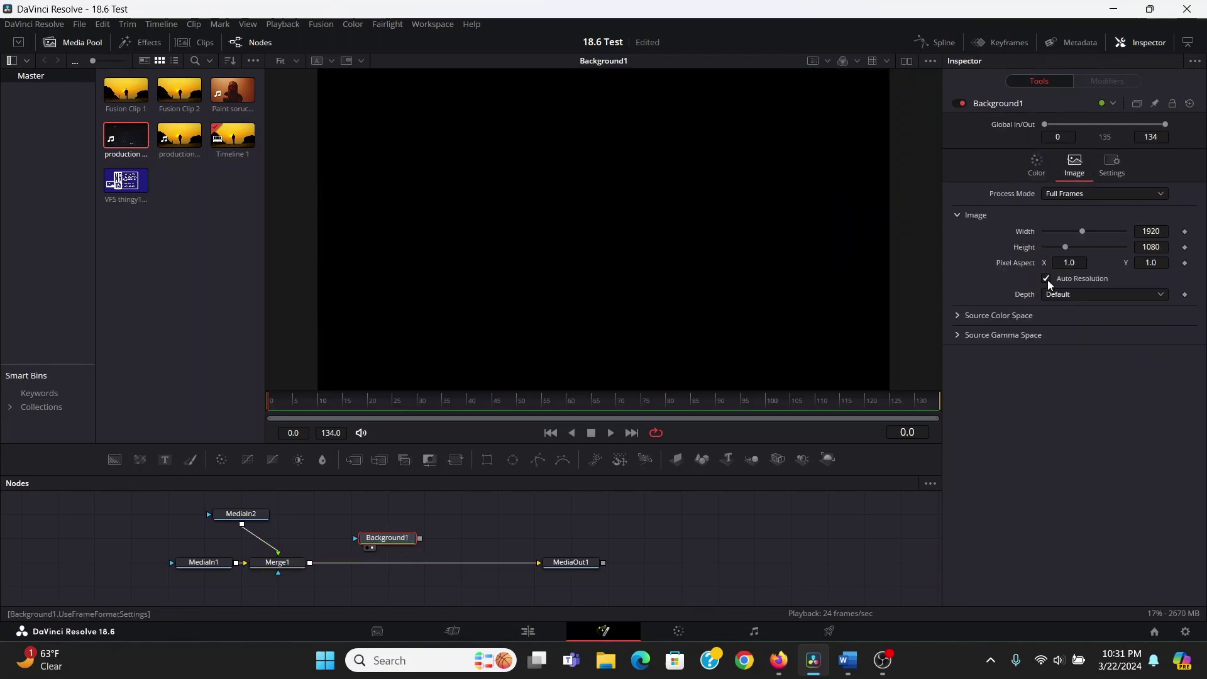
left_click(1045, 280)
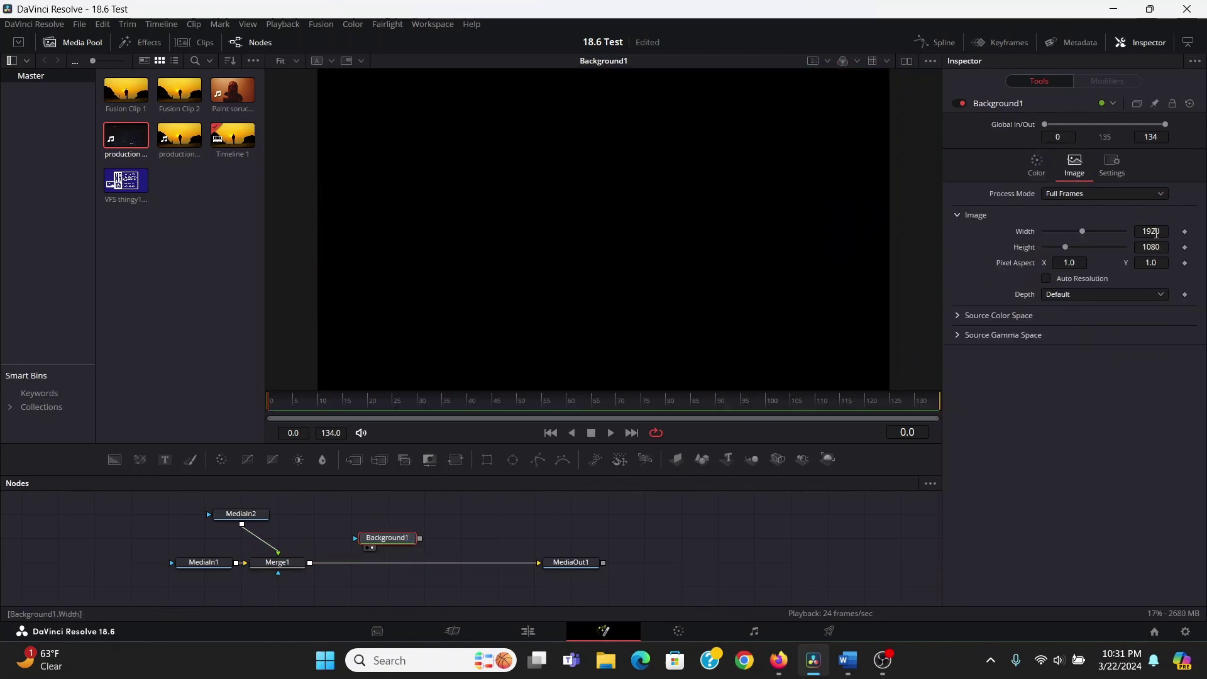
left_click(1156, 233)
type("640")
key("Tab")
type("4")
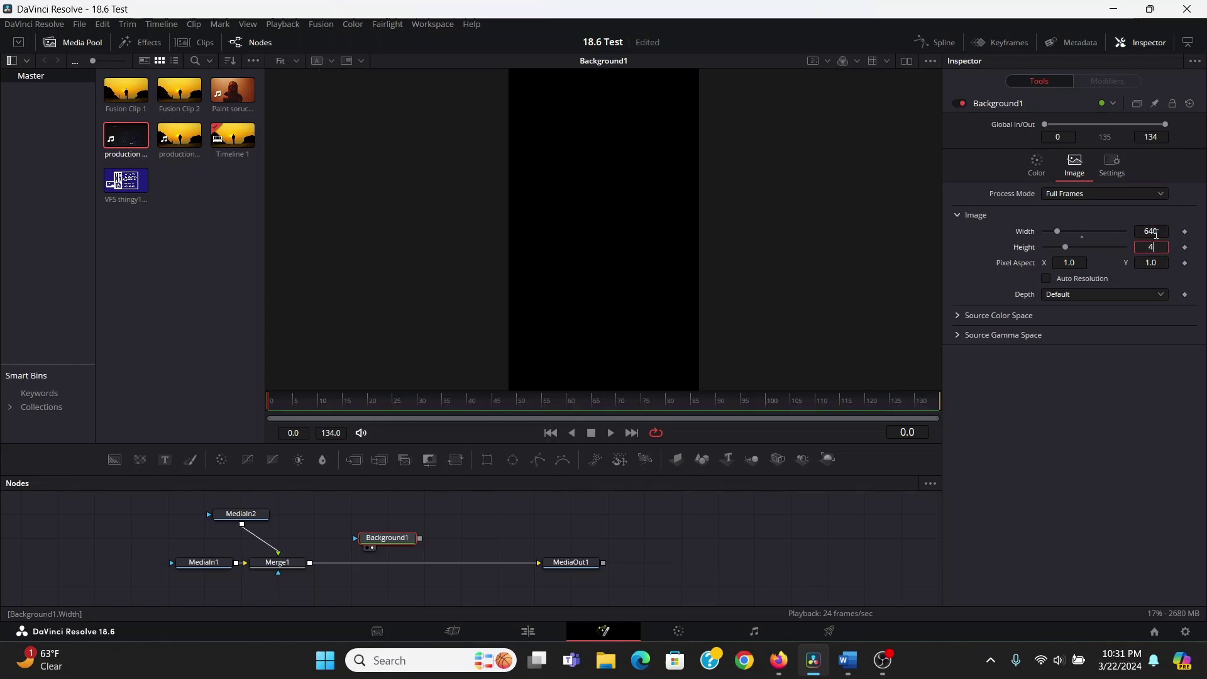
type("80")
key("Tab")
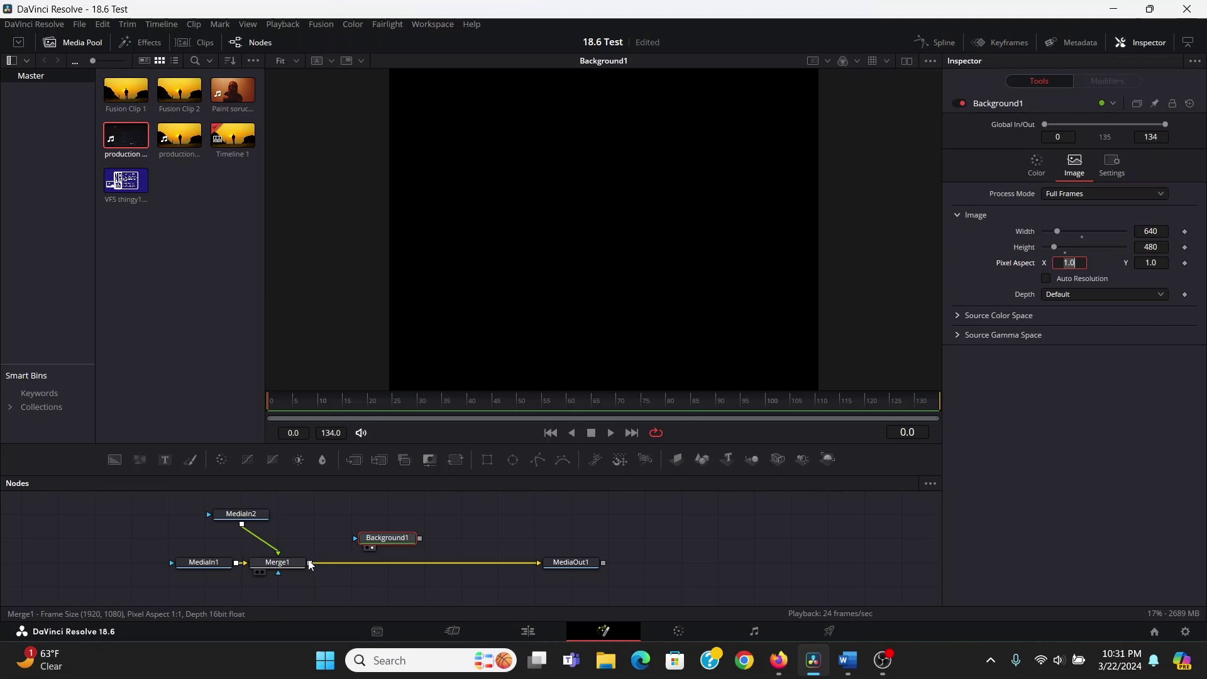
Merge the Merge1 output over Background1, view the new merge and set its Size to 0.45
left_click_drag(392, 542, 310, 586)
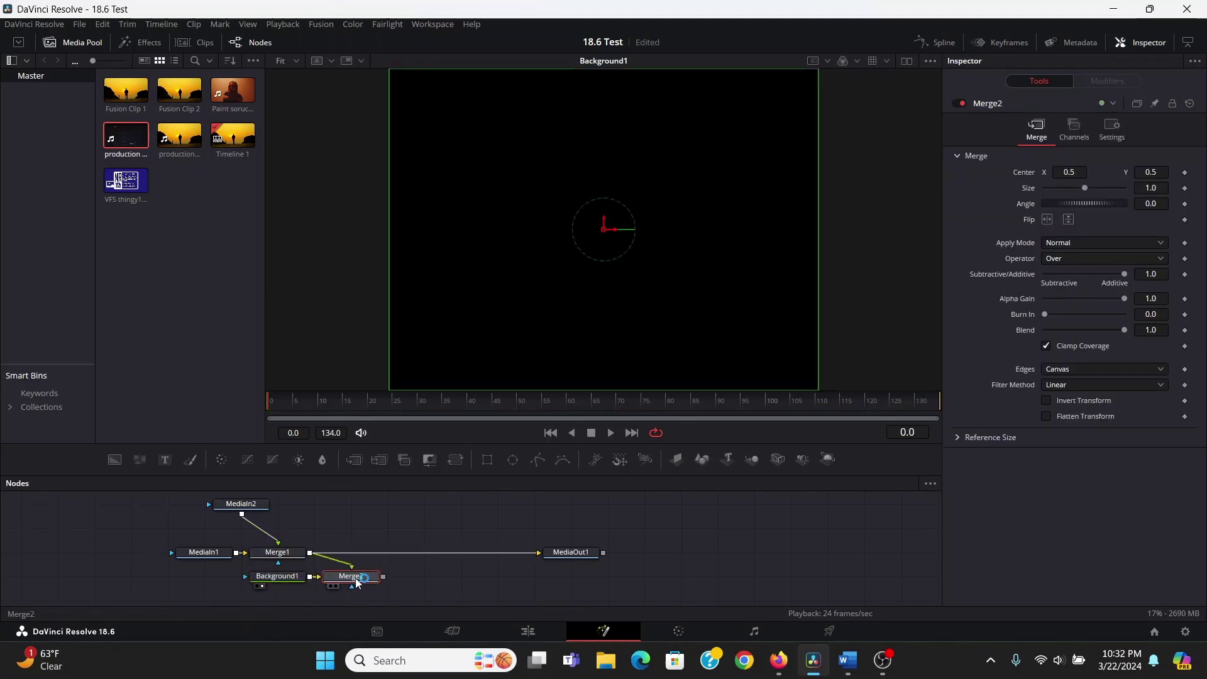
key("1")
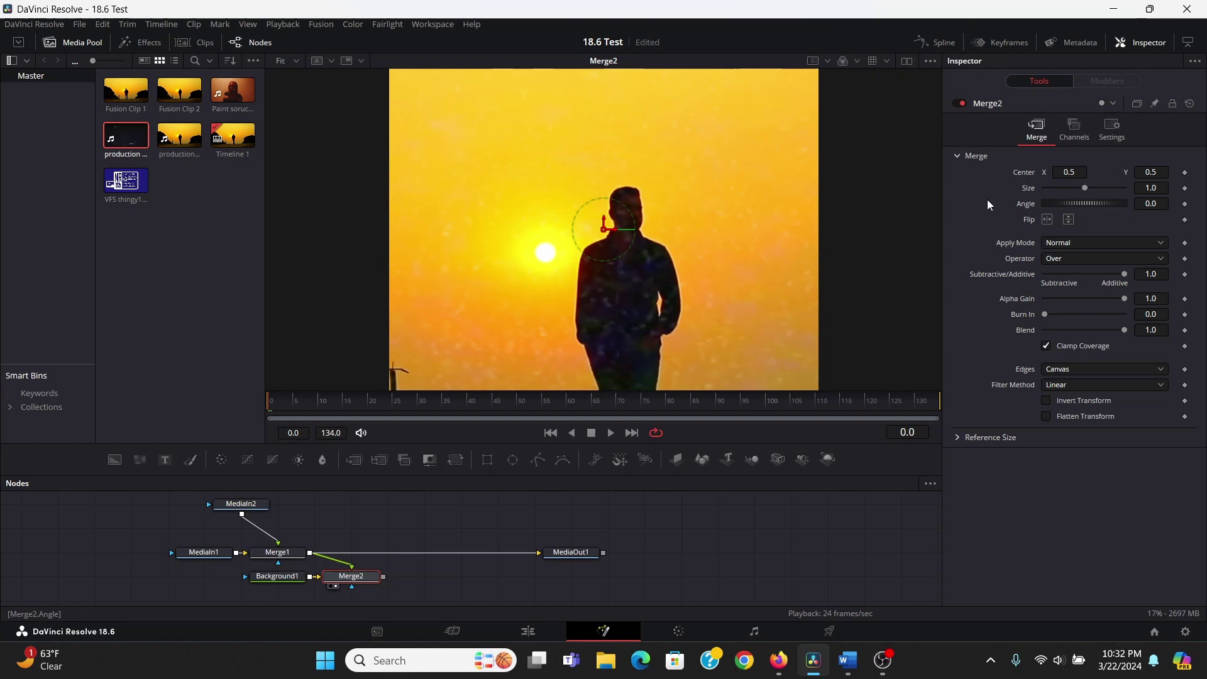
left_click(1157, 187)
key("BackSpace")
key("Tab")
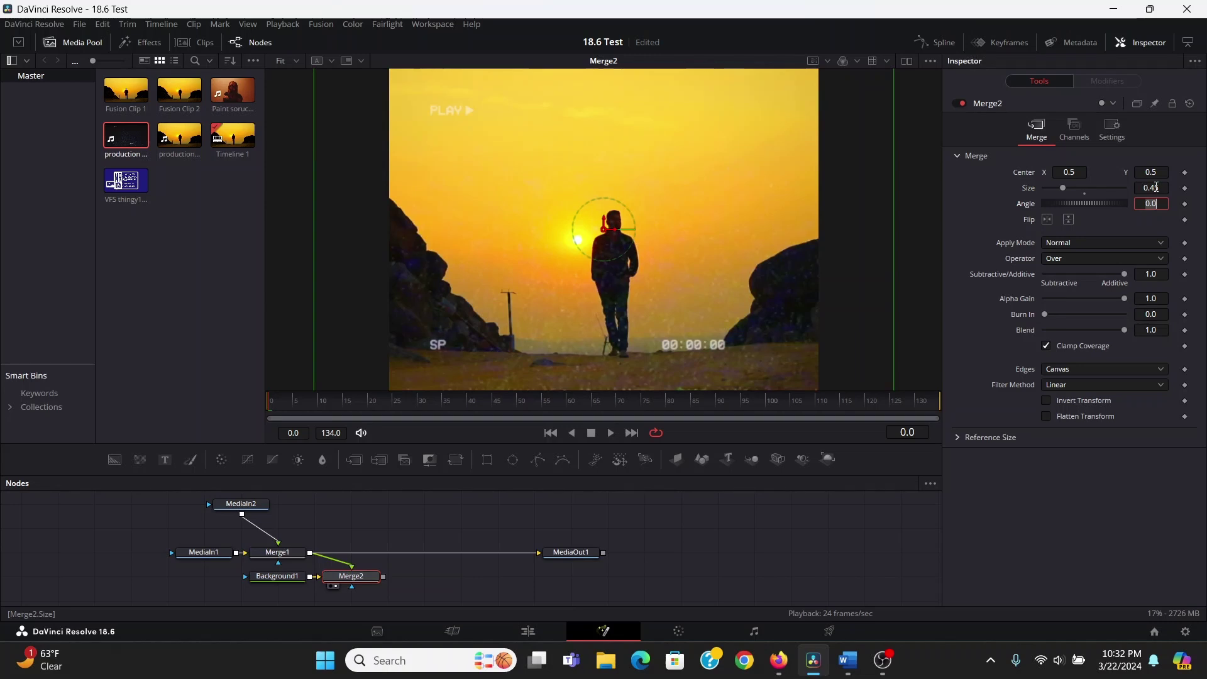
Save the project, disconnect MediaOut1 from Merge1 and move it well away from the other nodes
key("ctrl+s")
left_click_drag(534, 552, 452, 569)
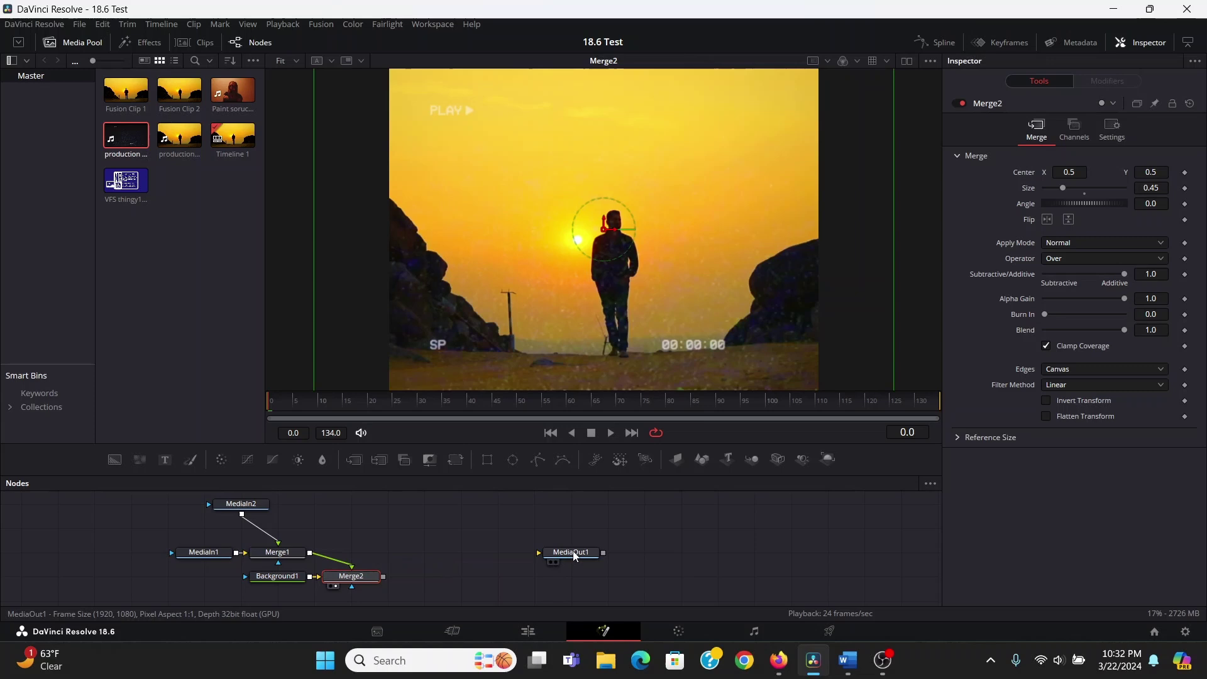
left_click_drag(574, 556, 868, 580)
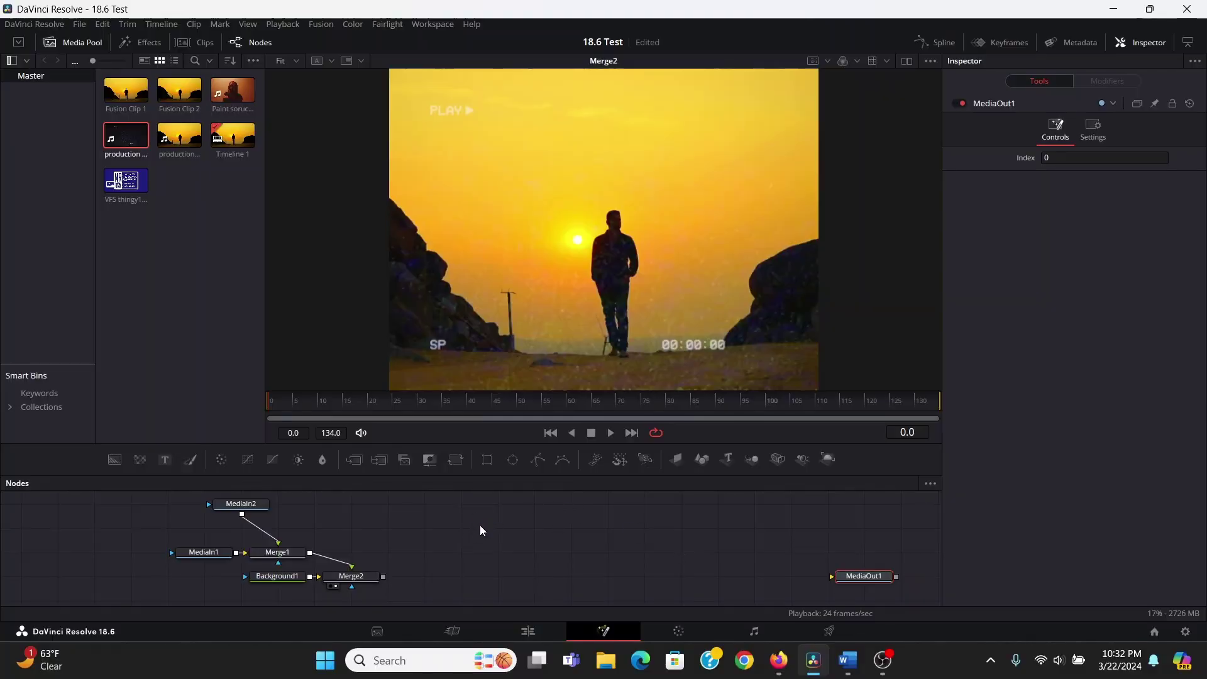
Add a Resize node, connect it after Merge2 and view its output
left_click(488, 541)
key("shift+space")
type("res")
key("Return")
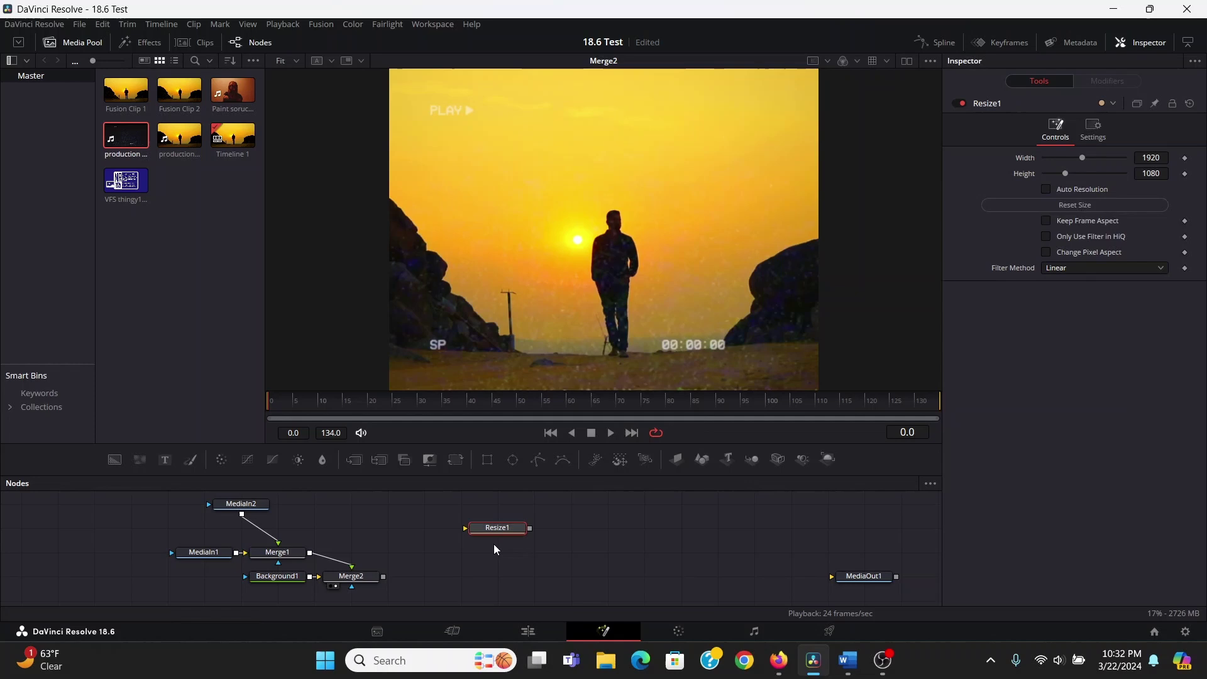
left_click_drag(383, 576, 442, 580)
key("1")
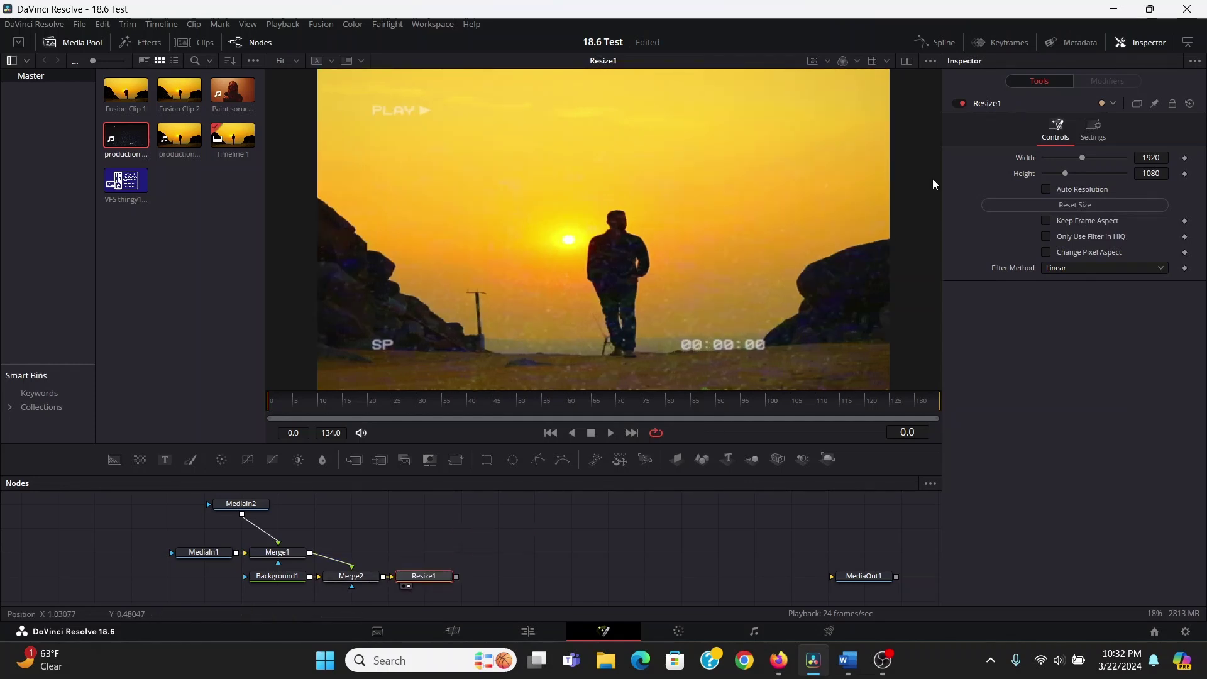
Set the Resize1 node to a width of 640 and a height of 480, and copy the node
left_click(1157, 157)
type("64")
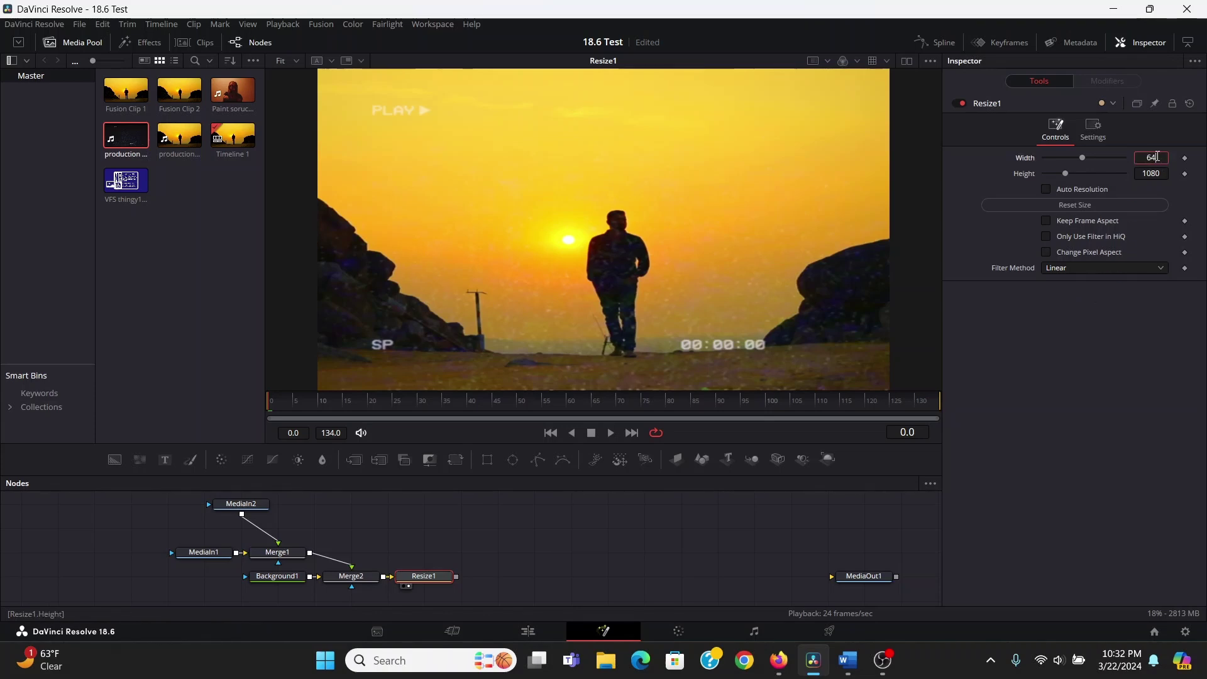
type("0")
key("Tab")
type("480")
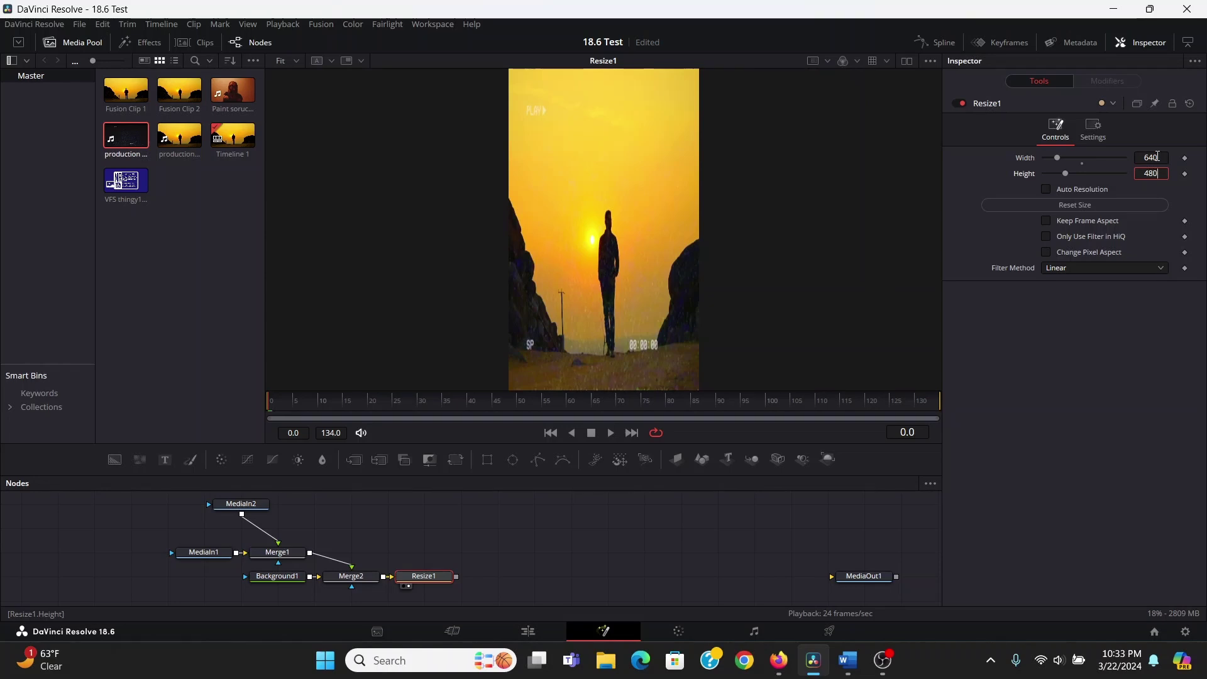
left_click(1157, 157)
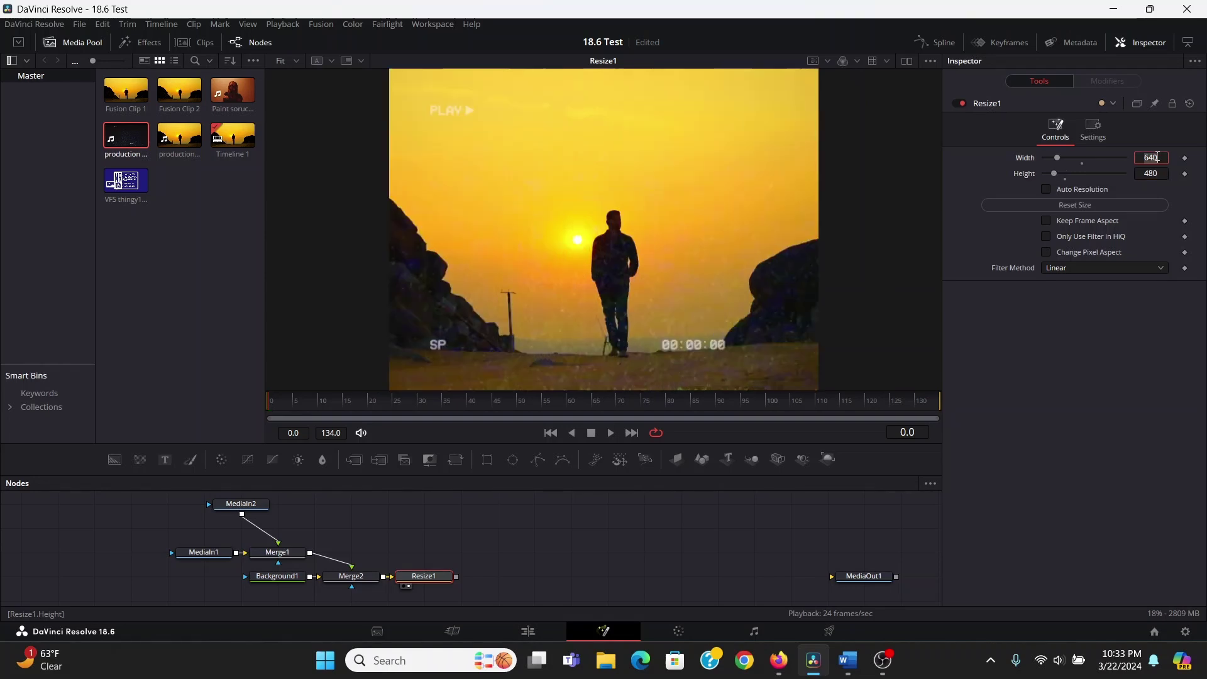
left_click(445, 577)
Halve Resize1's width with /2, paste the copied 640 by 480 Resize node after it and view the copy
left_click(1162, 158)
type("/2")
key("Tab")
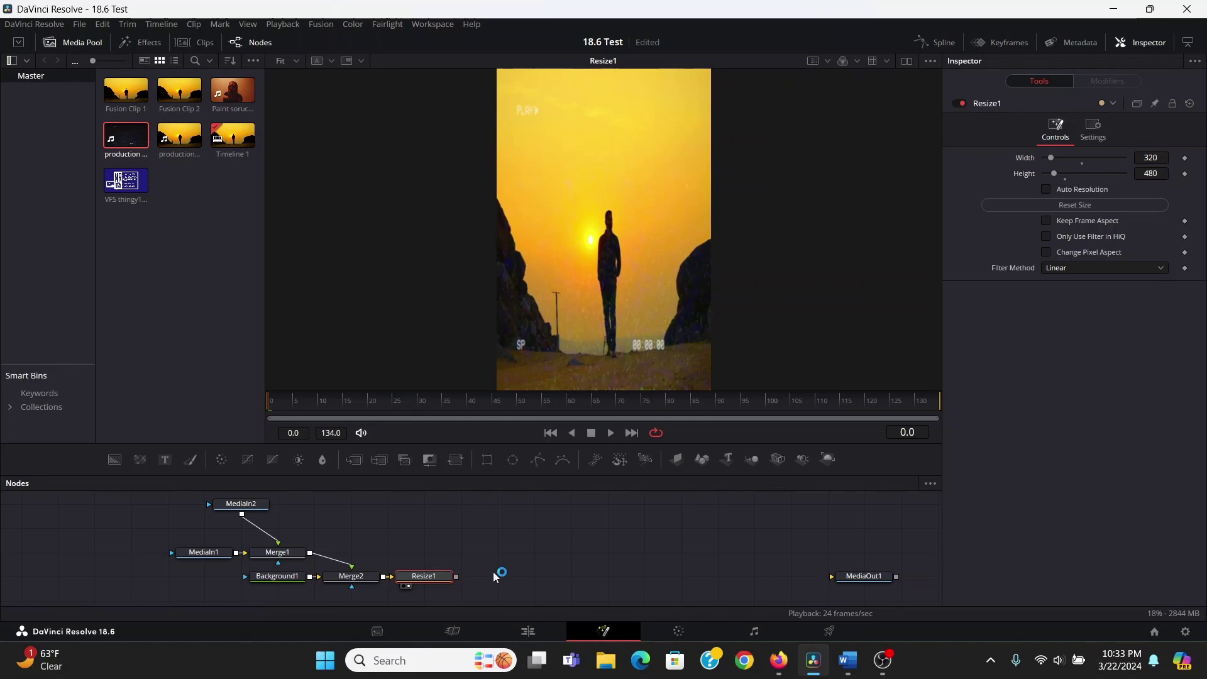
key("ctrl+v")
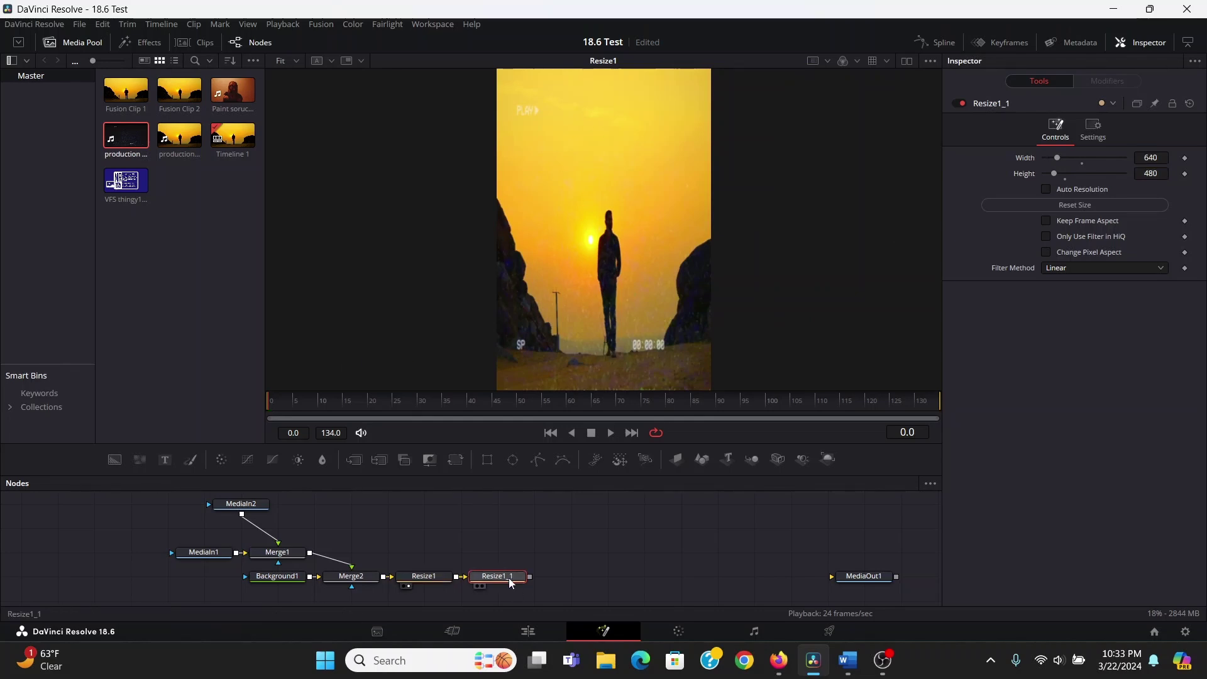
key("1")
Compare the image detail of Merge2 with the pasted Resize1_1 node at closer magnification
scroll(597, 249, "up", 2)
scroll(597, 249, "up", 1)
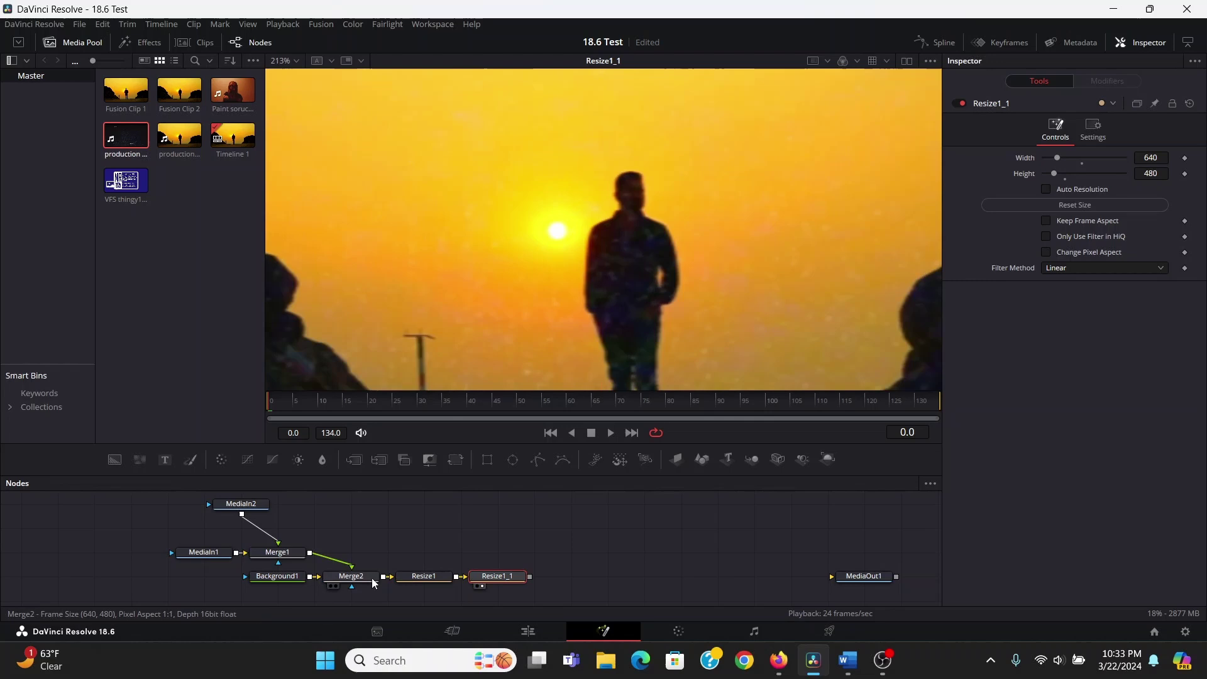
left_click(372, 578)
key("2")
left_click(494, 576)
key("2")
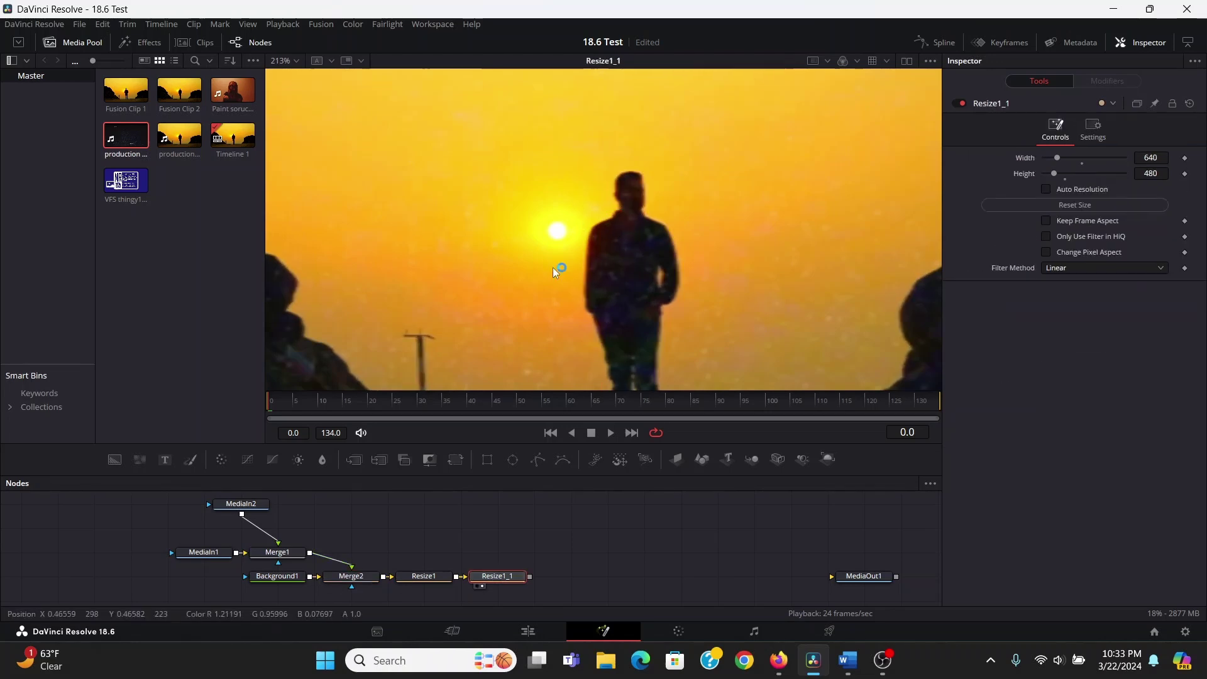
key("ctrl+f")
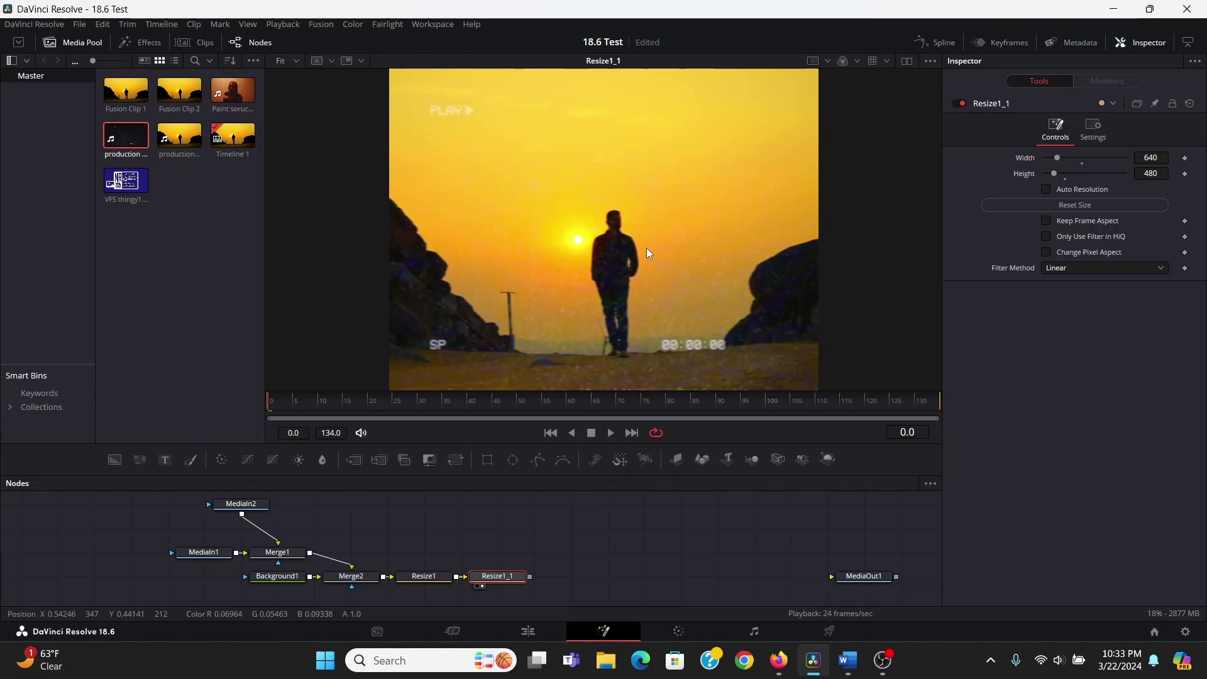
Paste another 640 by 480 Resize copy, place it above Resize1, connect Merge2 into it and view it
left_click(563, 552)
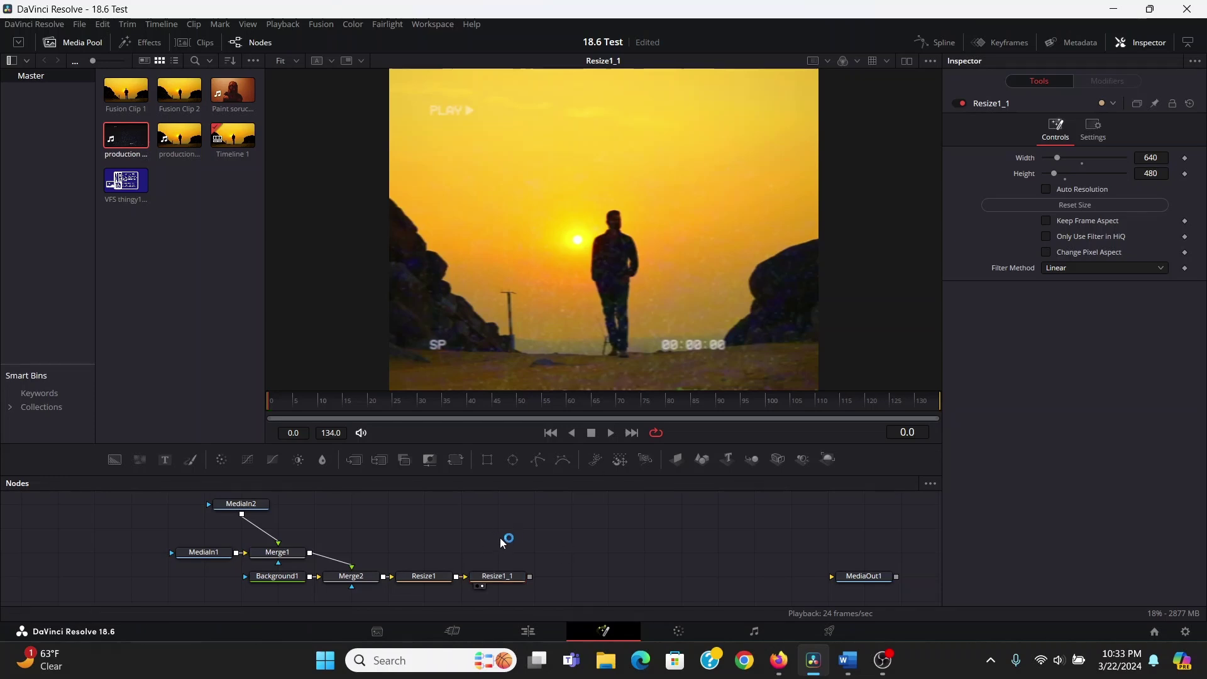
key("ctrl+v")
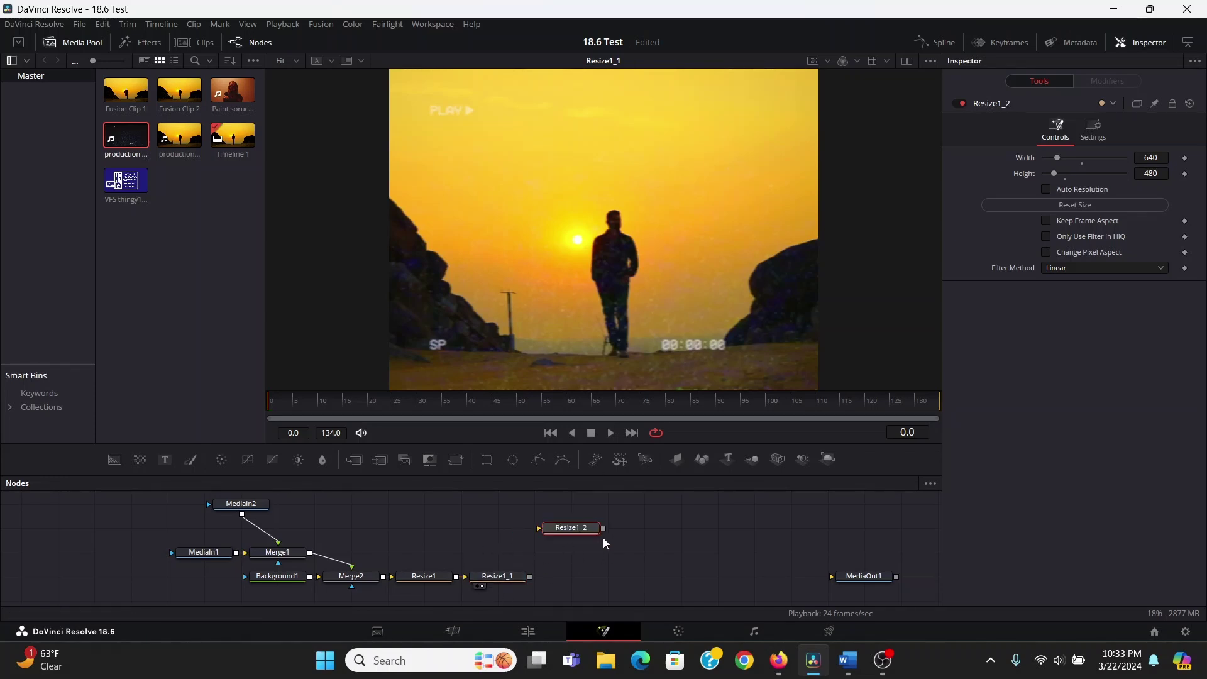
left_click_drag(575, 528, 408, 552)
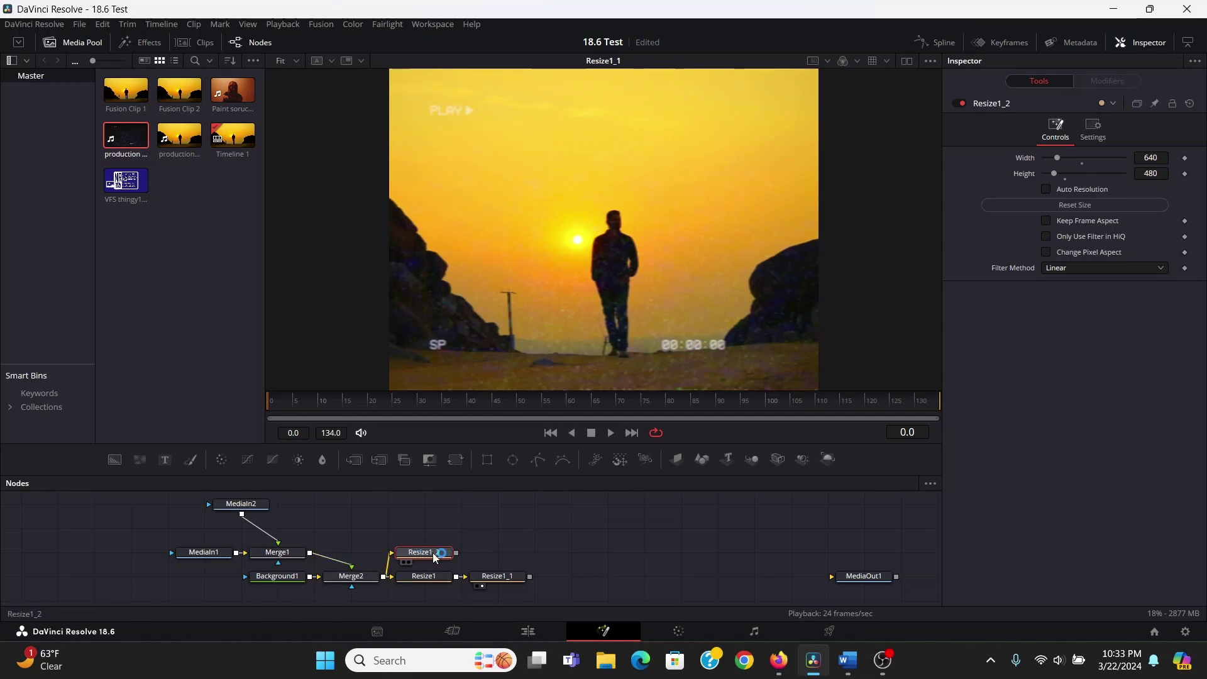
key("1")
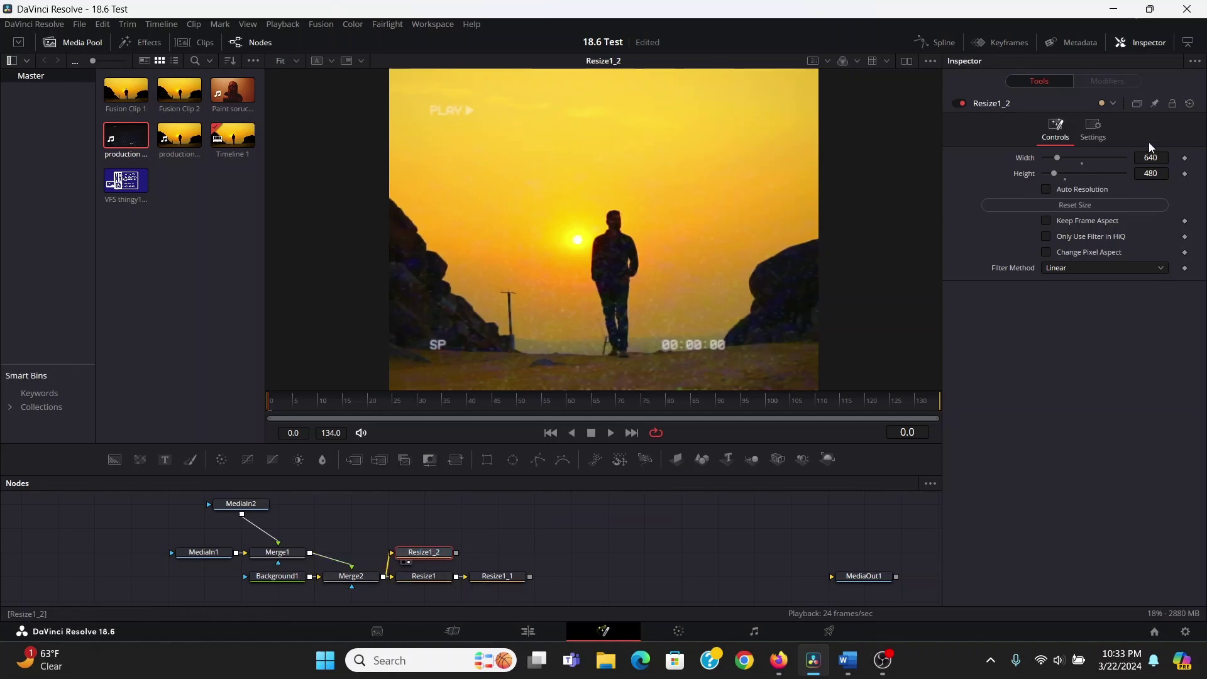
Set the width of the Resize1_2 node to 40 and deselect it
left_click(1161, 159)
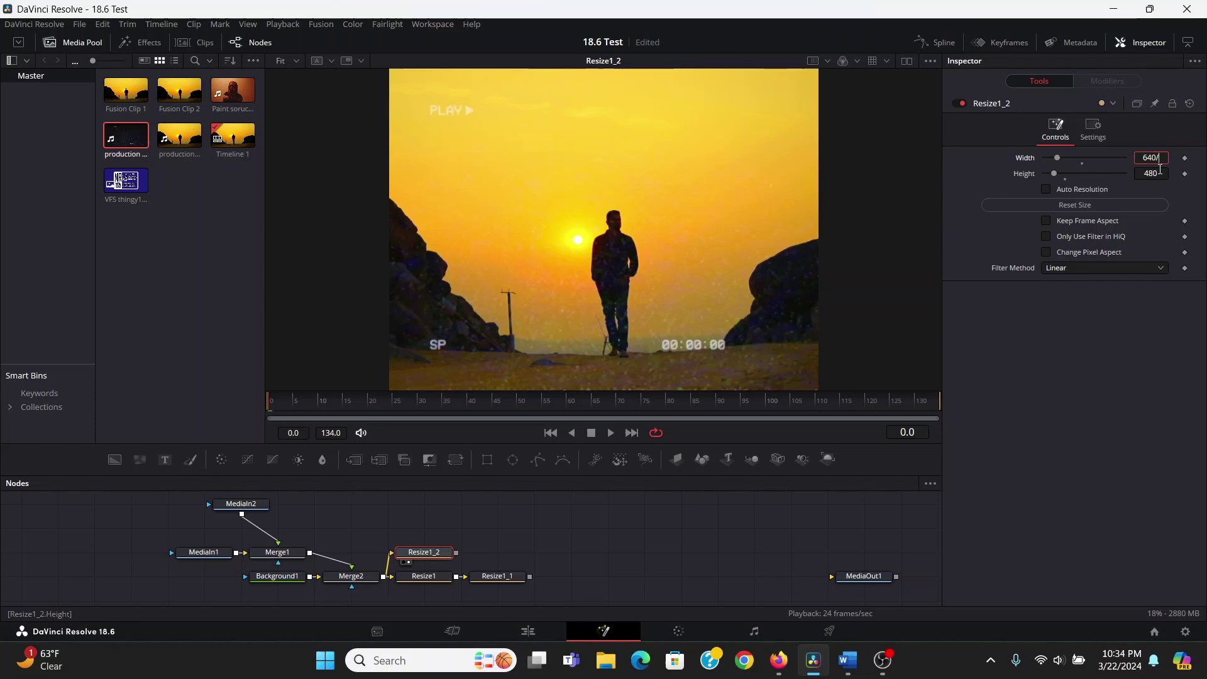
key("BackSpace")
key("BackSpace")
key("BackSpace")
type("40")
key("Tab")
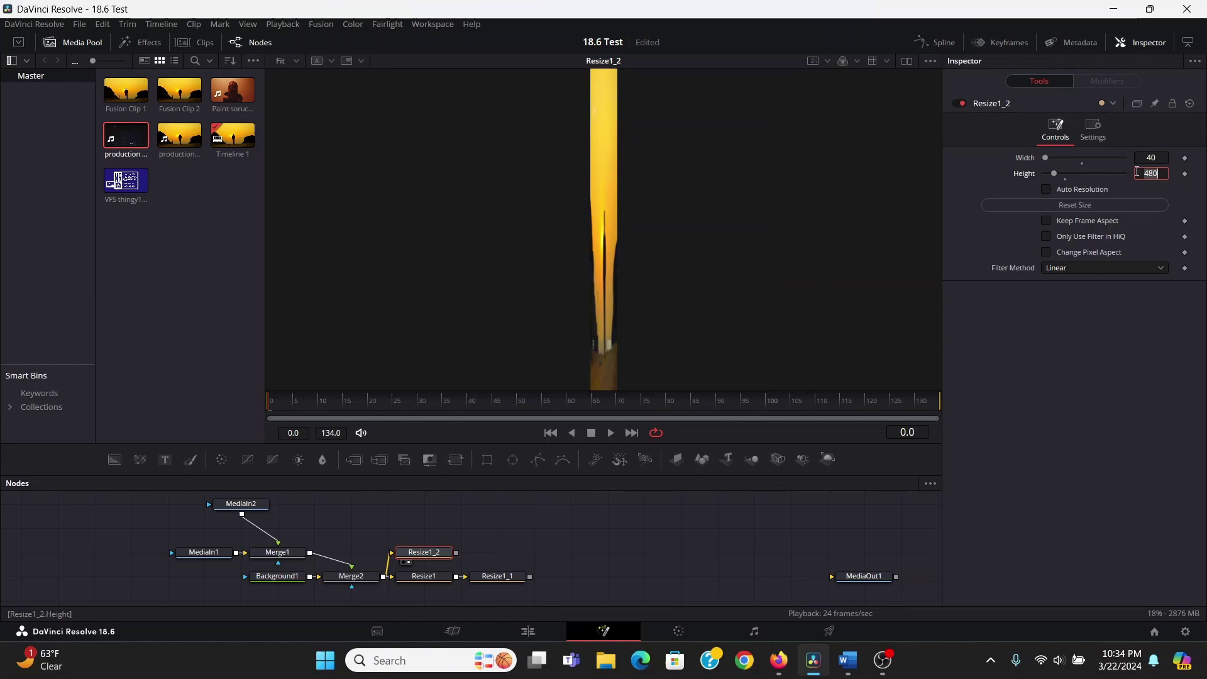
left_click(506, 523)
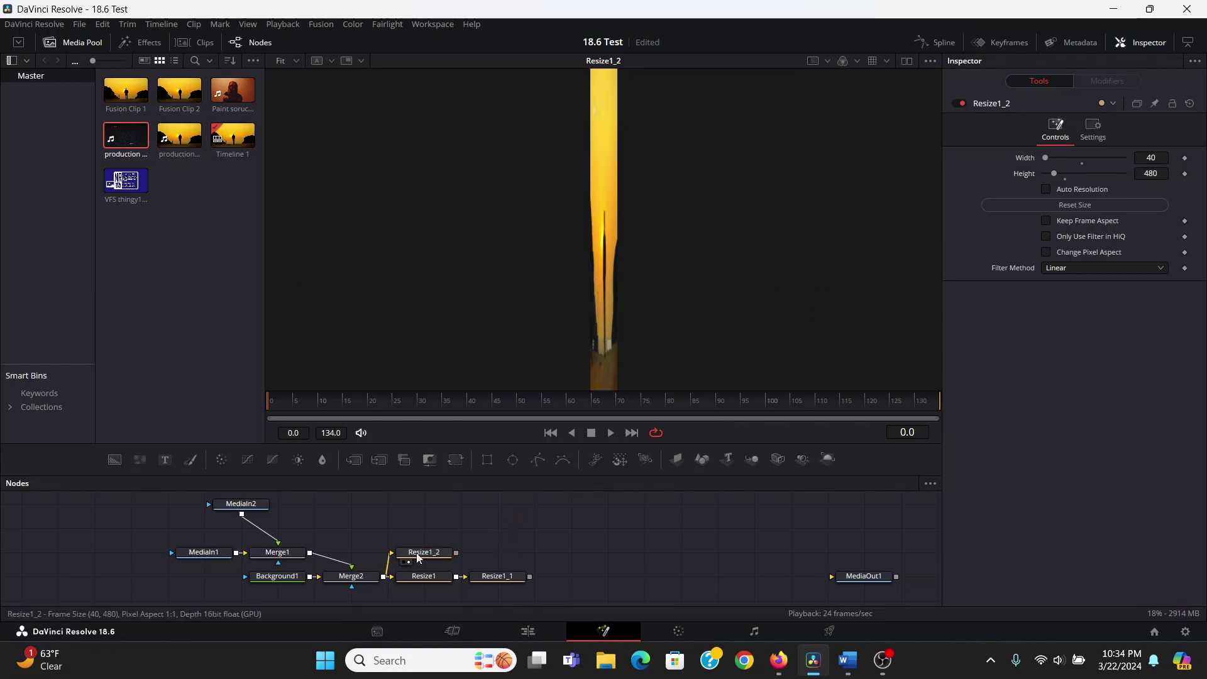
Paste another 640 by 480 Resize copy after Resize1_2 and merge its output over Resize1_1
key("ctrl+v")
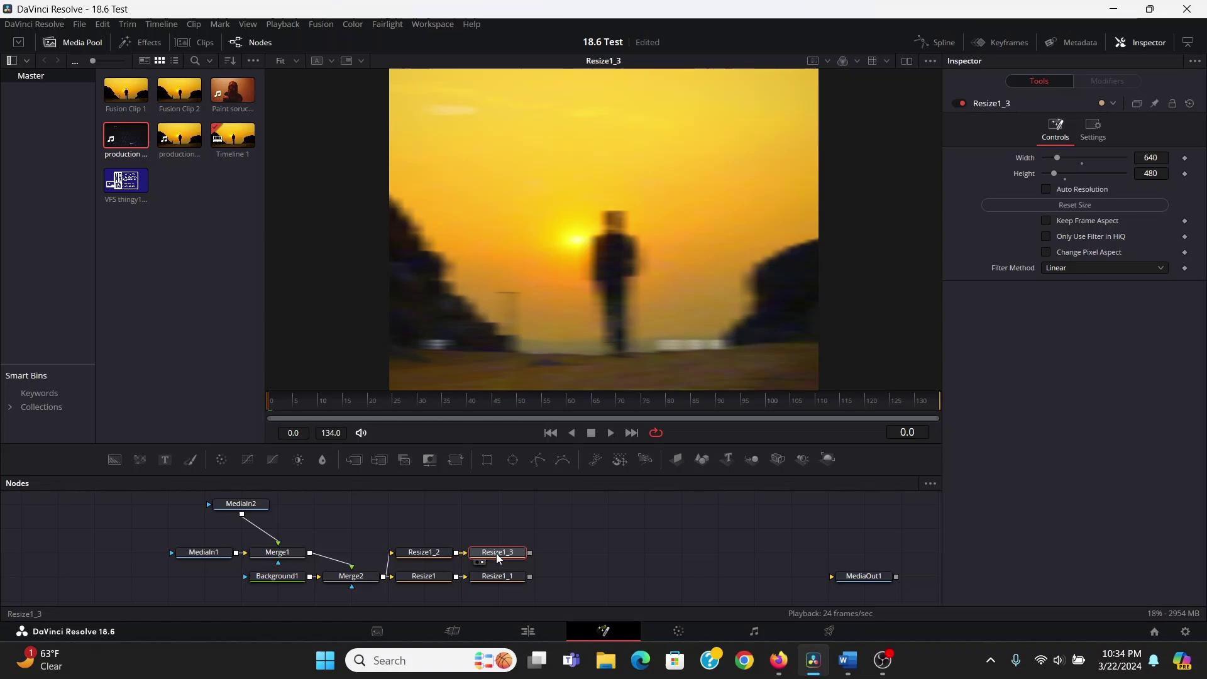
left_click_drag(531, 552, 531, 577)
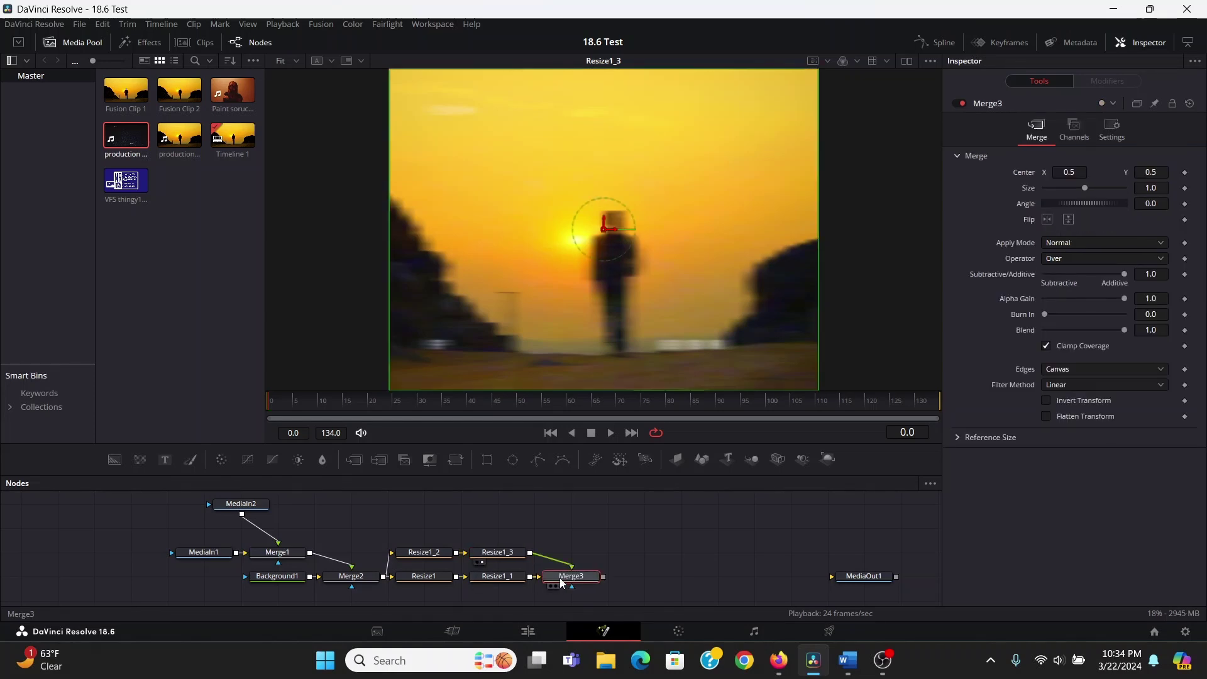
Set Merge3's apply mode to Color and compare its result with Merge2 at closer magnification
left_click(1072, 244)
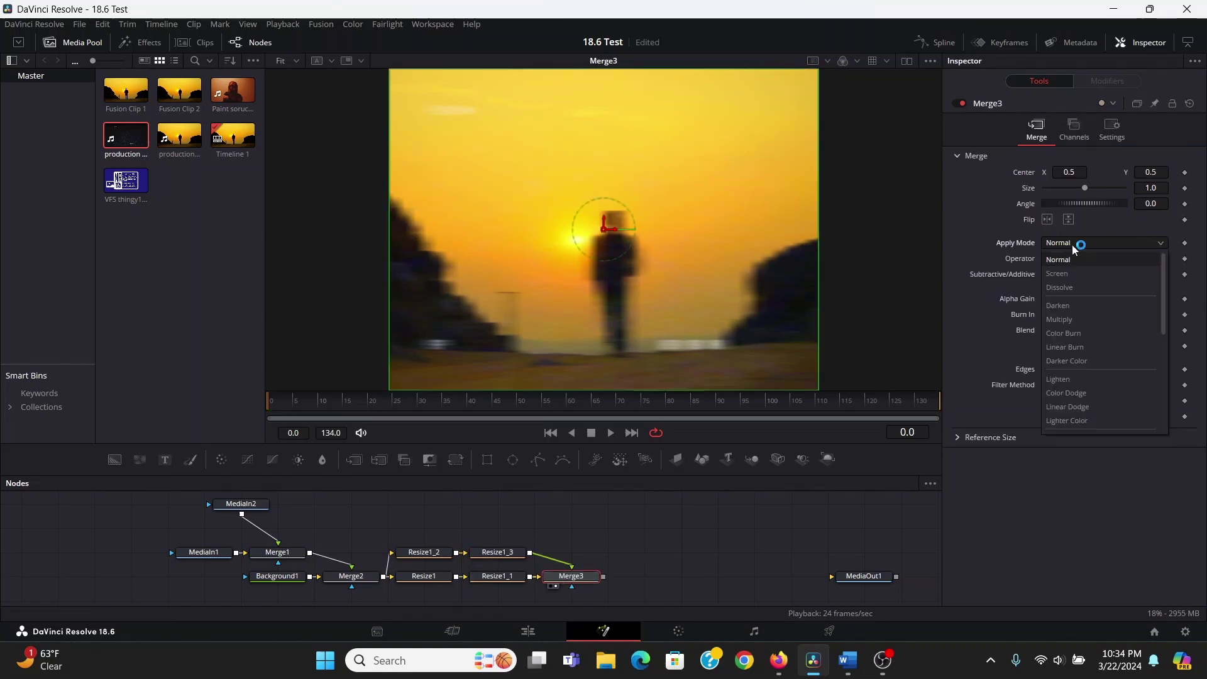
scroll(1082, 343, "down", 3)
left_click(1065, 375)
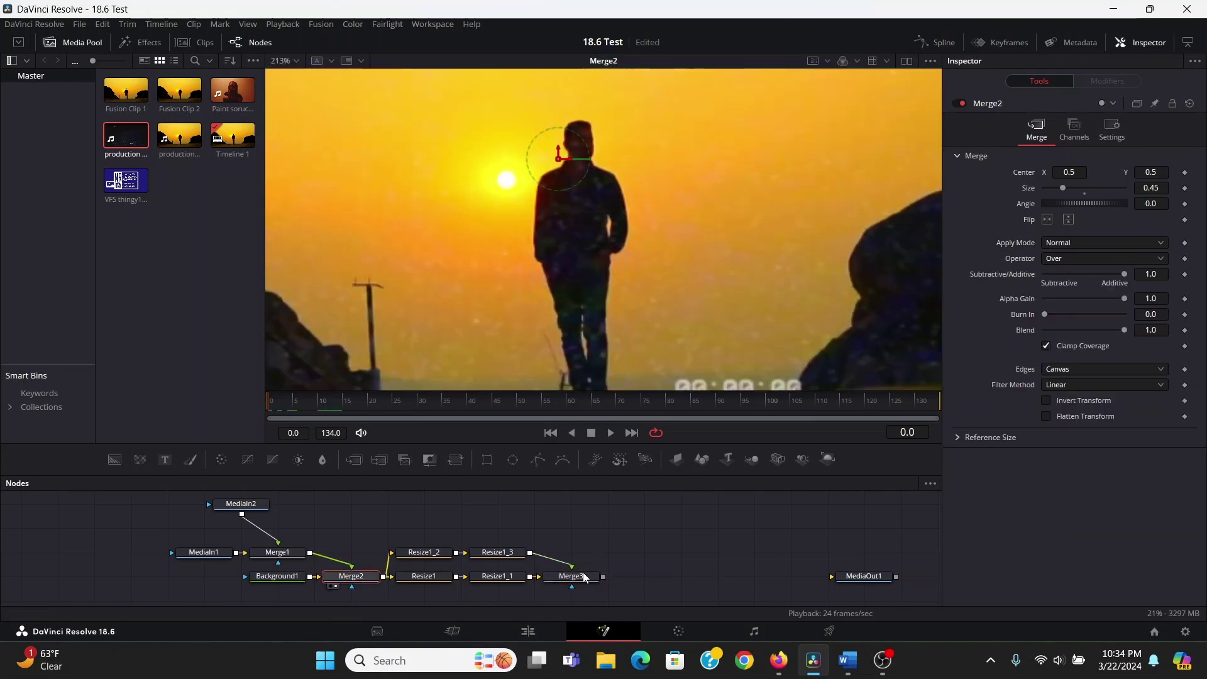
left_click(584, 576)
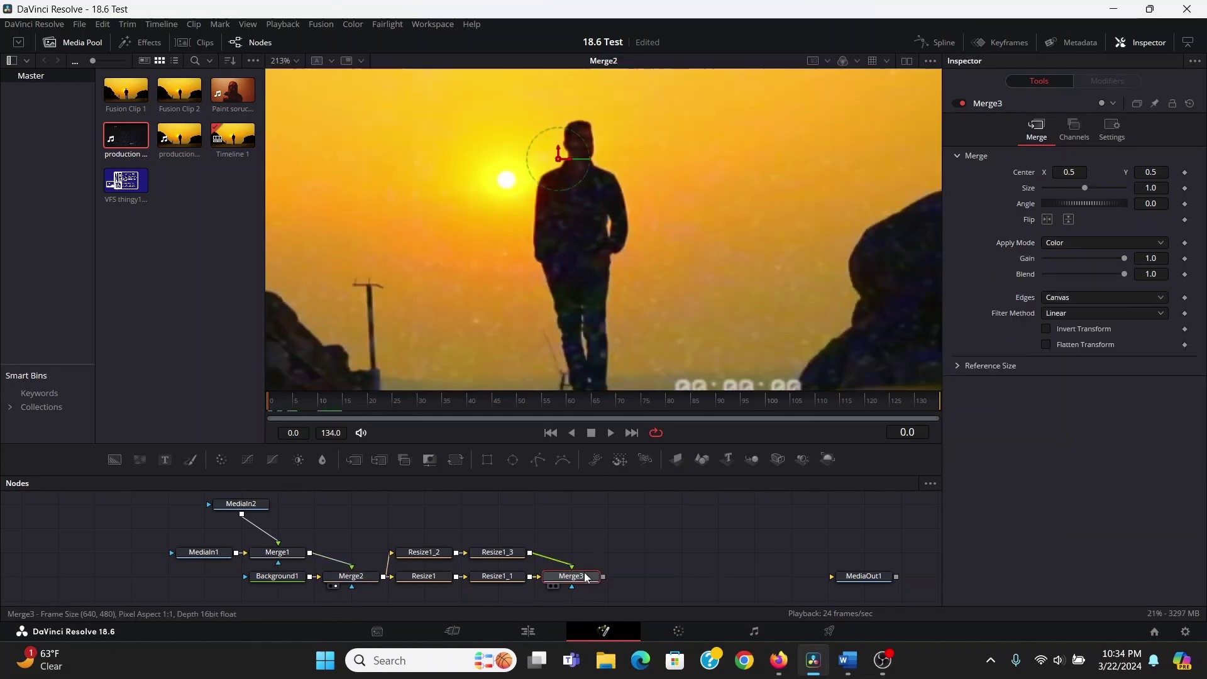
mouse_move(288, 405)
left_mouse_down()
mouse_move(336, 406)
mouse_move(269, 410)
left_mouse_up()
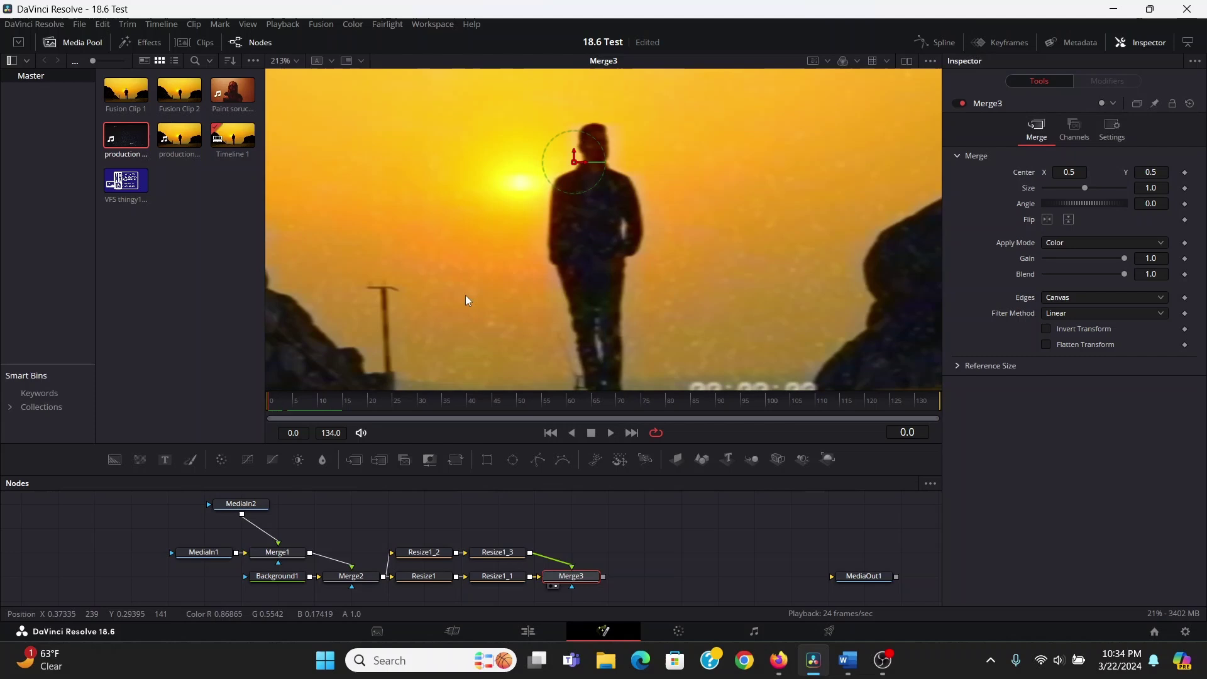
key("ctrl+f")
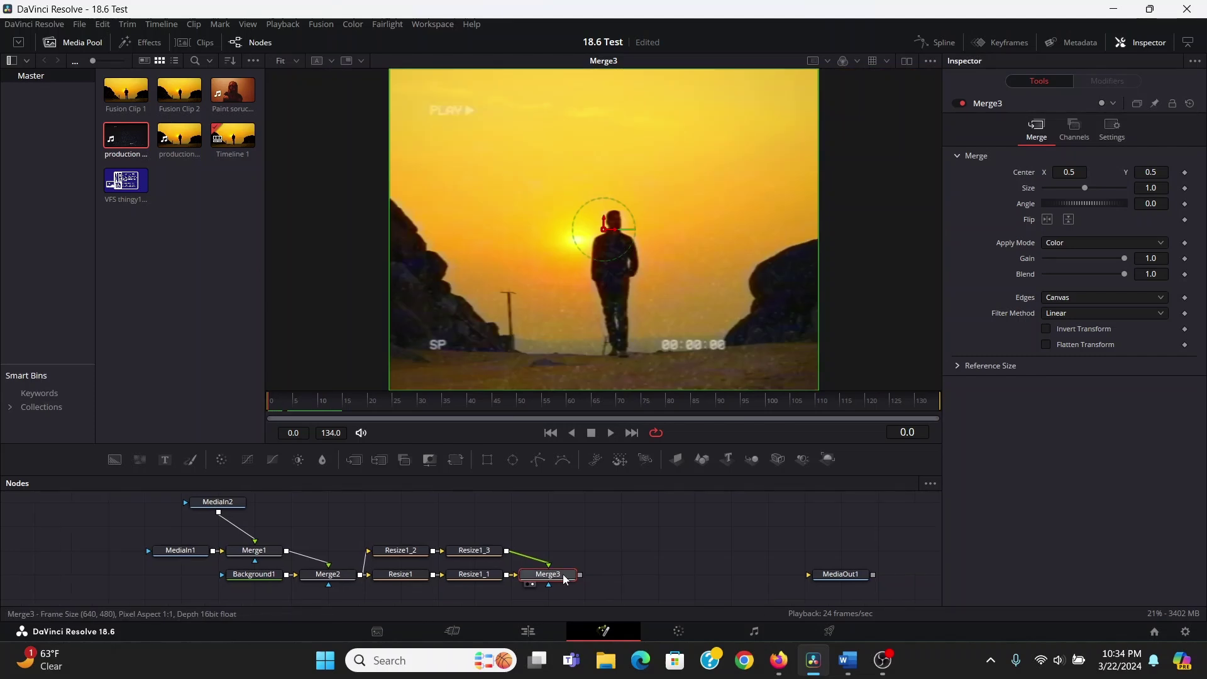
Add a Blur node after Merge3, set its blur size to 2 and view it
key("shift+space")
type("blur")
key("Return")
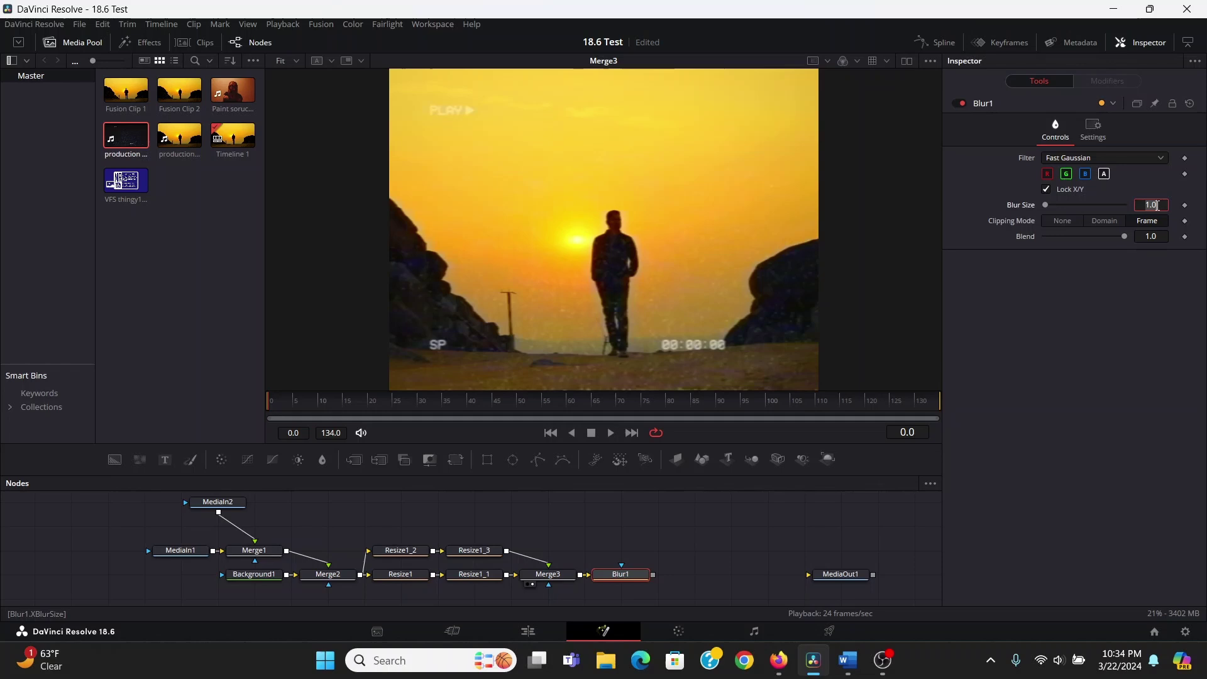
type("2")
key("Tab")
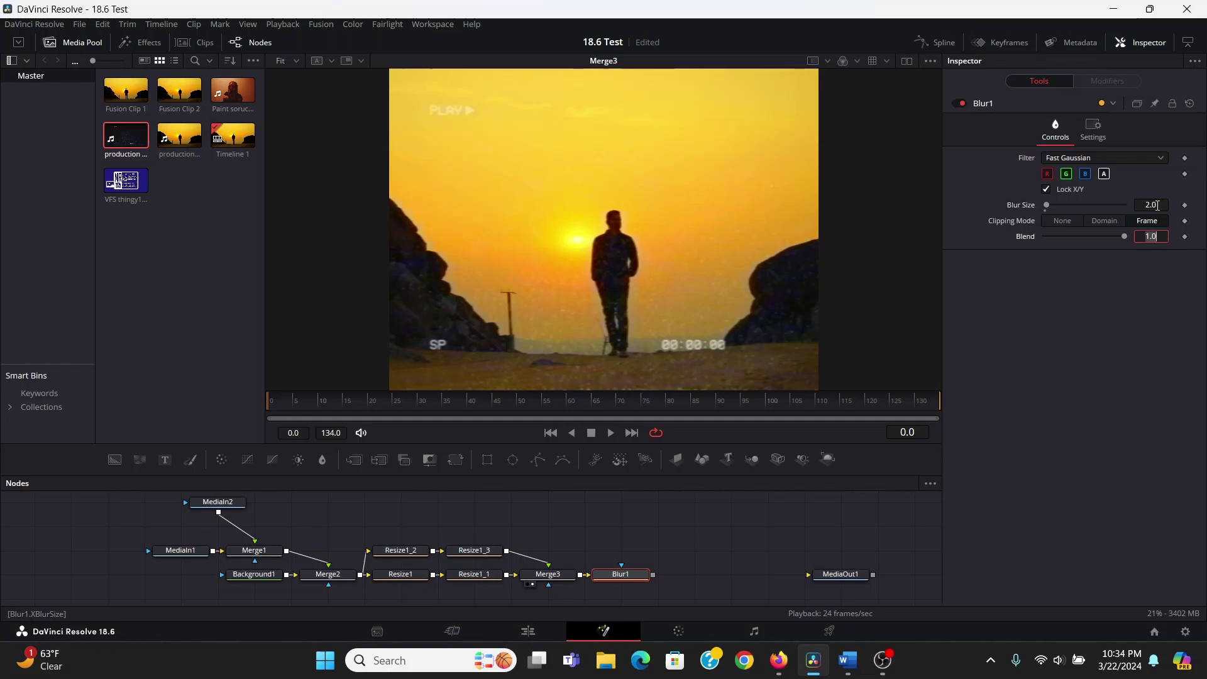
left_click(689, 529)
key("2")
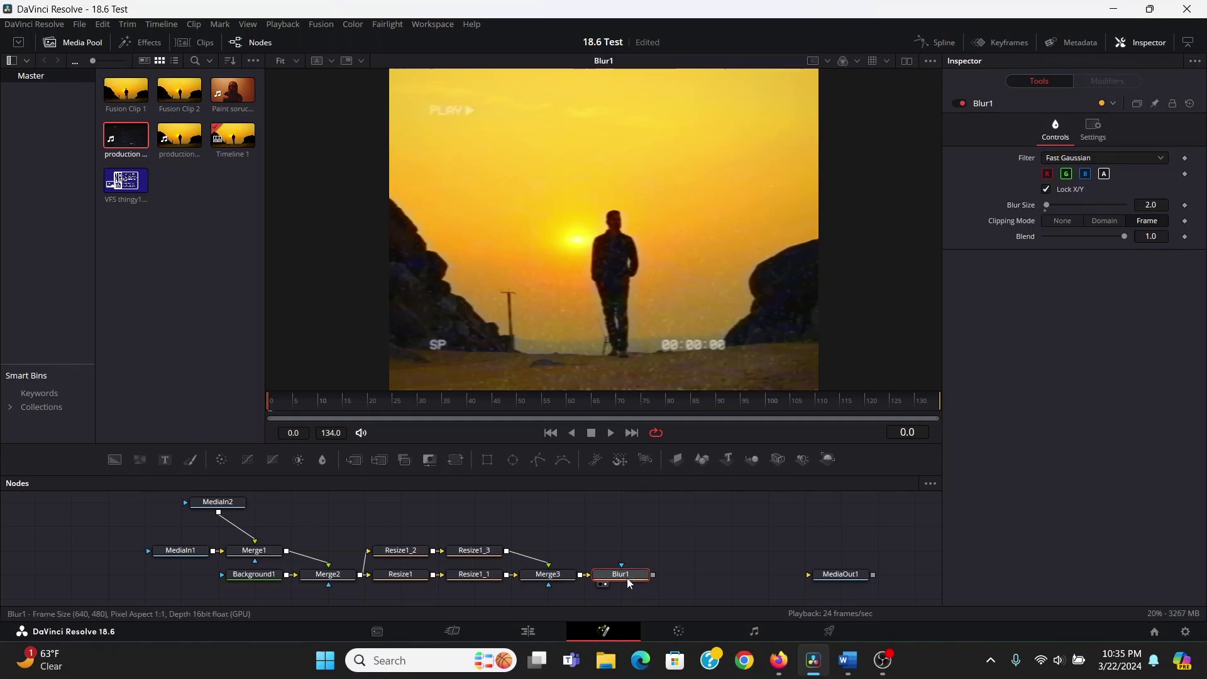
Add a Sharpen node after Blur1 and view it
key("shift+space")
type("sharp")
key("Return")
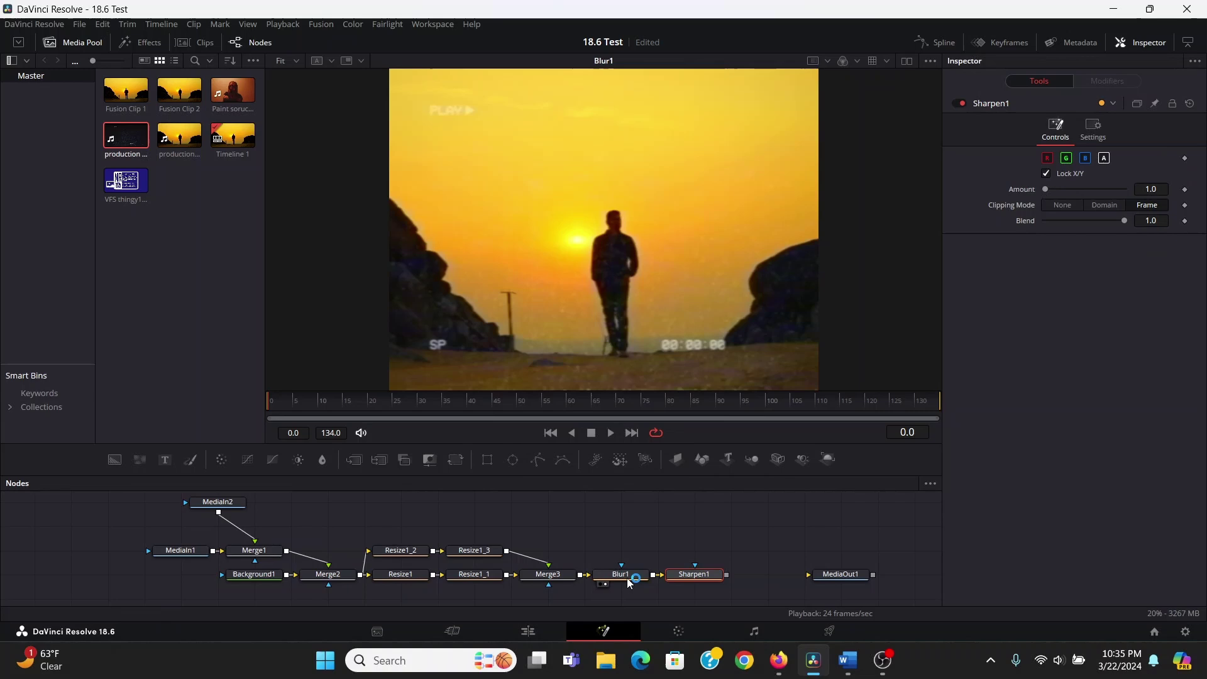
key("1")
Add a Waviness node between Sharpen1 and MediaOut1 and view it
scroll(730, 561, "right", 3)
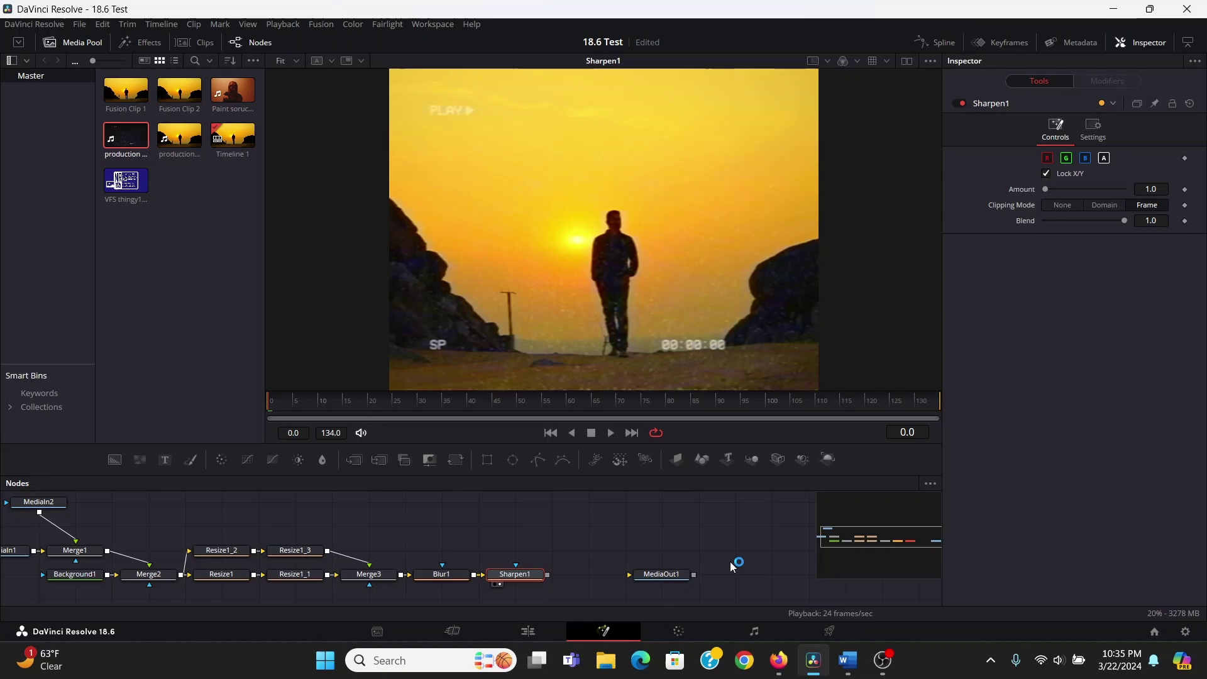
key("shift+space")
type("shar")
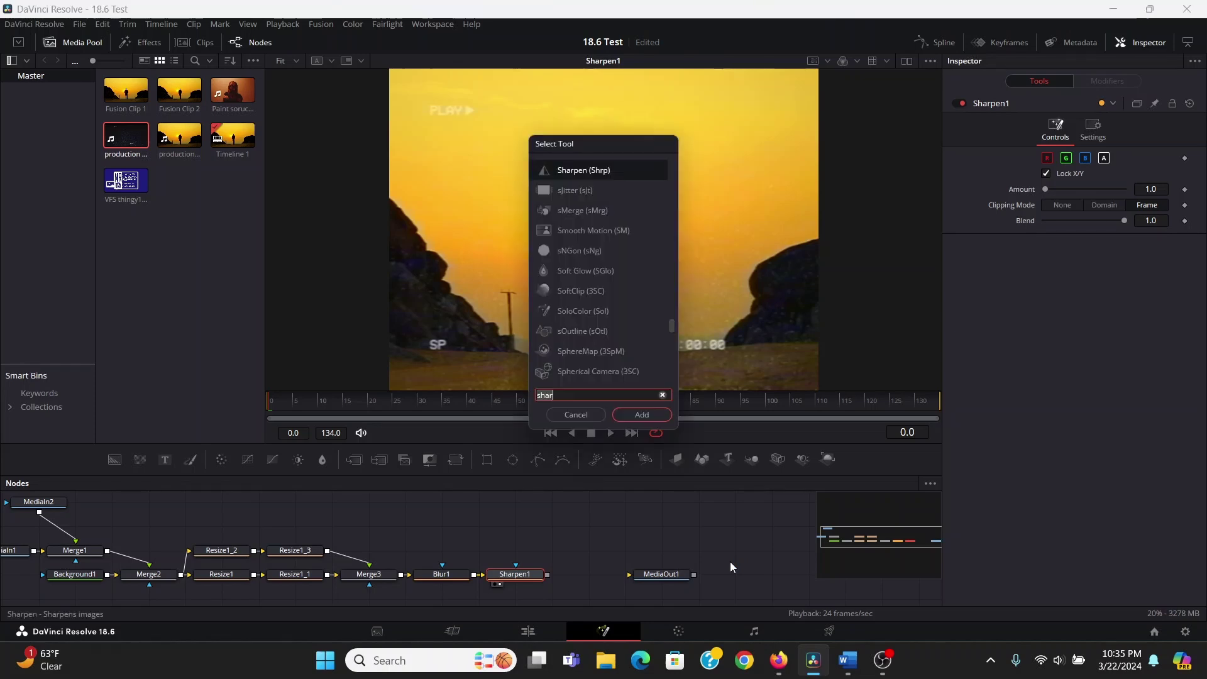
key("BackSpace")
key("BackSpace")
key("BackSpace")
key("BackSpace")
type("wav")
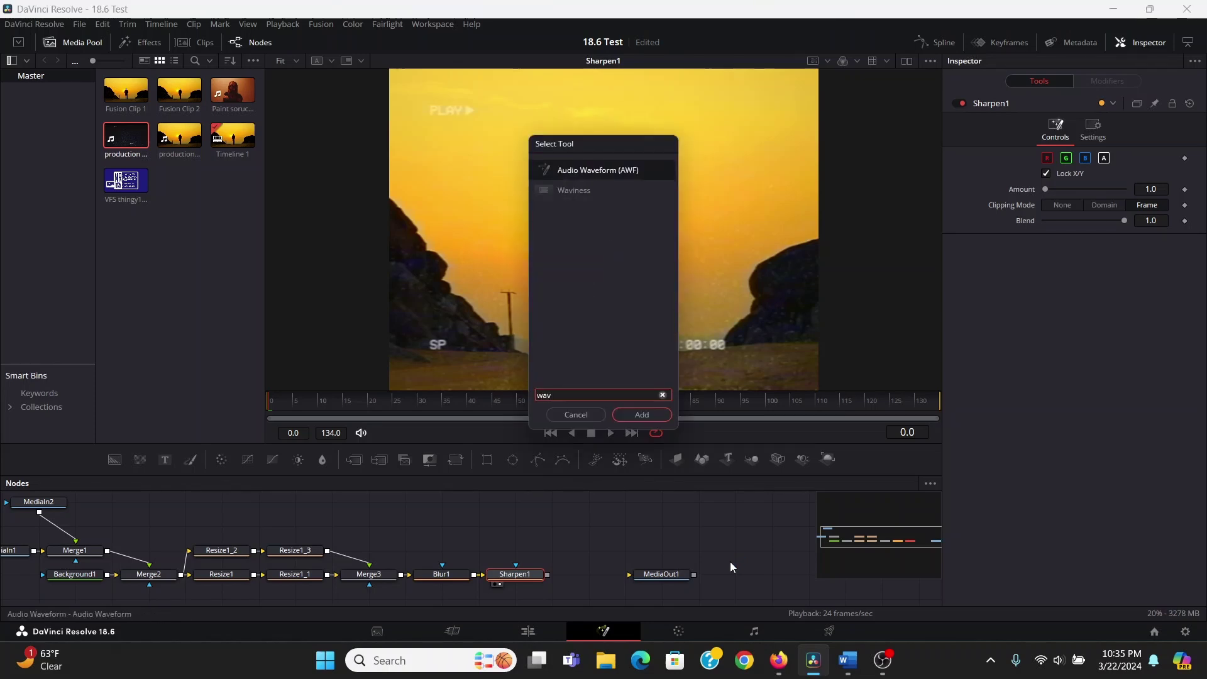
key("Down")
key("Return")
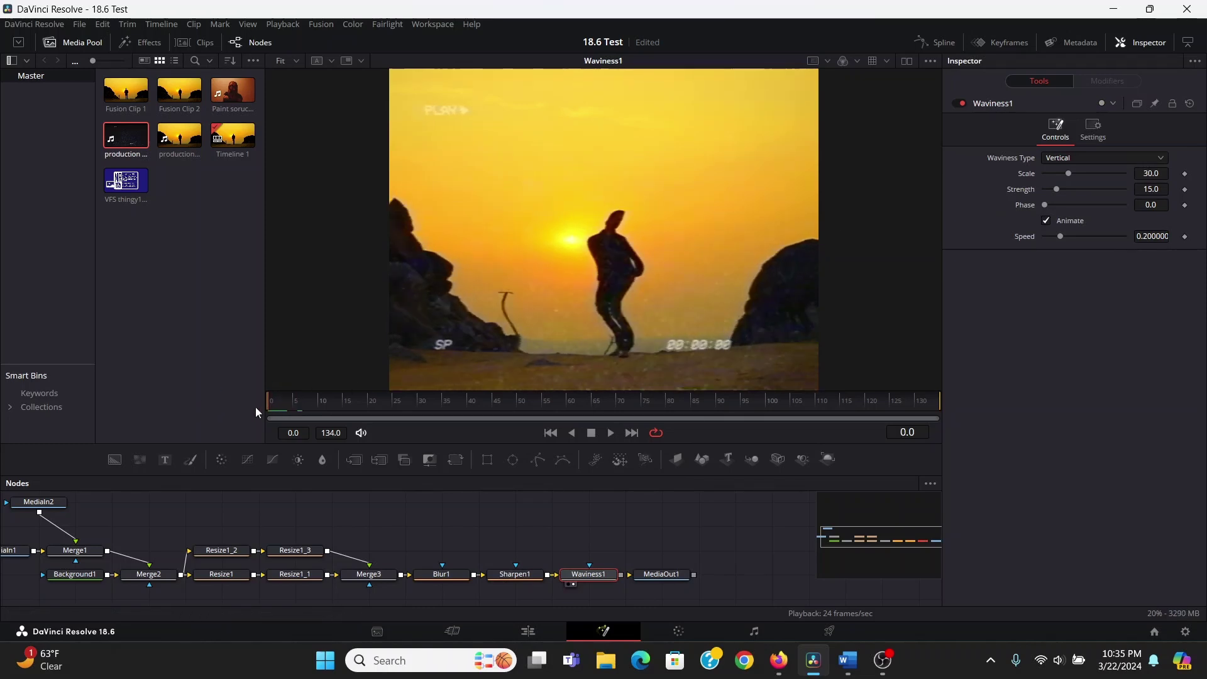
Turn off the Waviness animation, set its scale to 100 and check the first frames
left_click(1046, 221)
mouse_move(270, 401)
left_mouse_down()
mouse_move(281, 403)
mouse_move(271, 403)
left_mouse_up()
left_click_drag(1068, 176, 1140, 178)
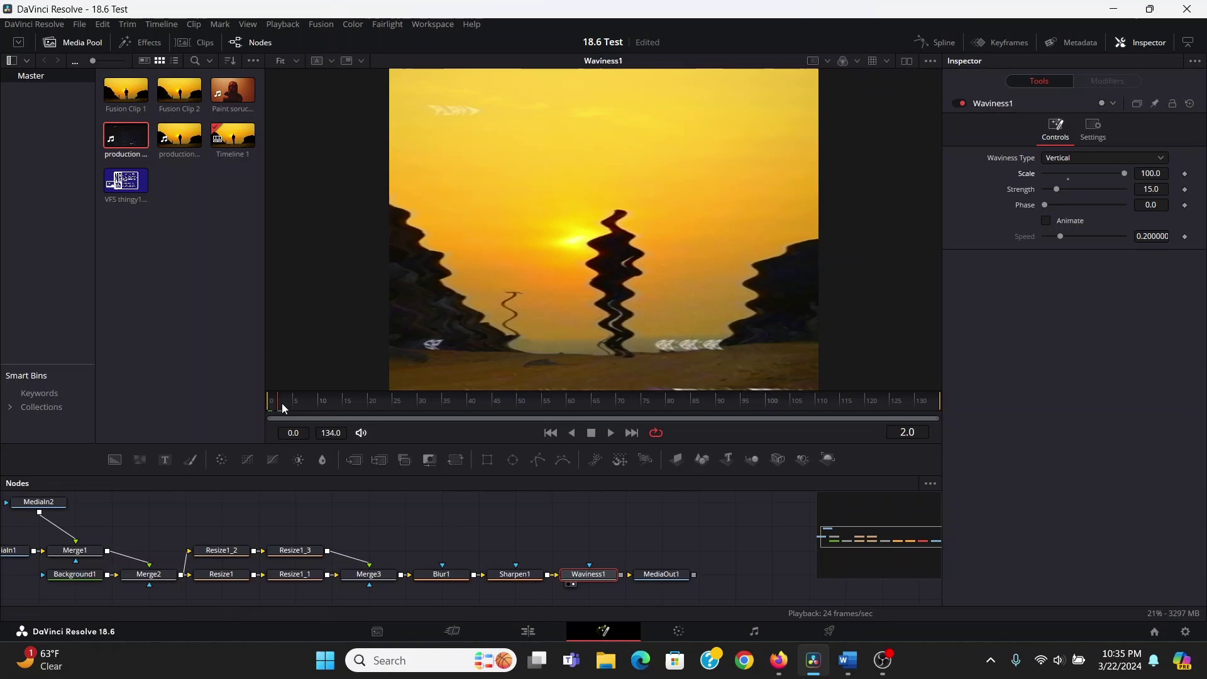
mouse_move(282, 402)
left_mouse_down()
mouse_move(308, 405)
mouse_move(264, 405)
left_mouse_up()
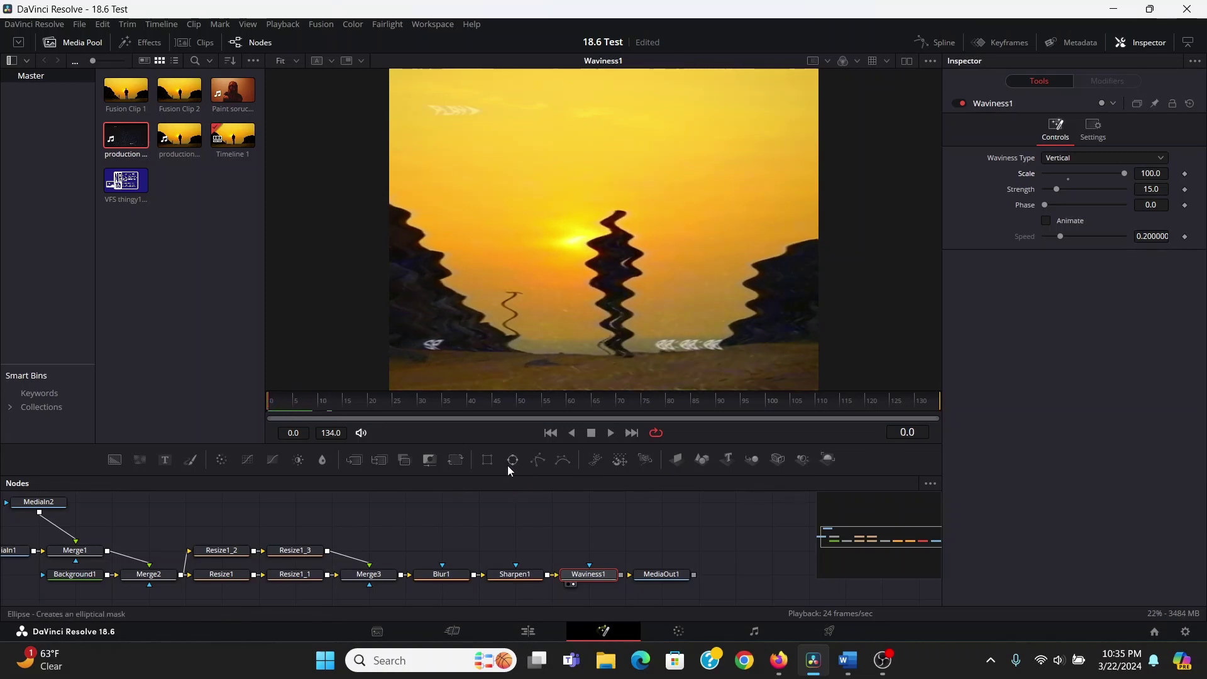
Mask Waviness1 with a rectangle along the image's bottom edge, about 1.29 wide and 0.03 high
left_click(487, 459)
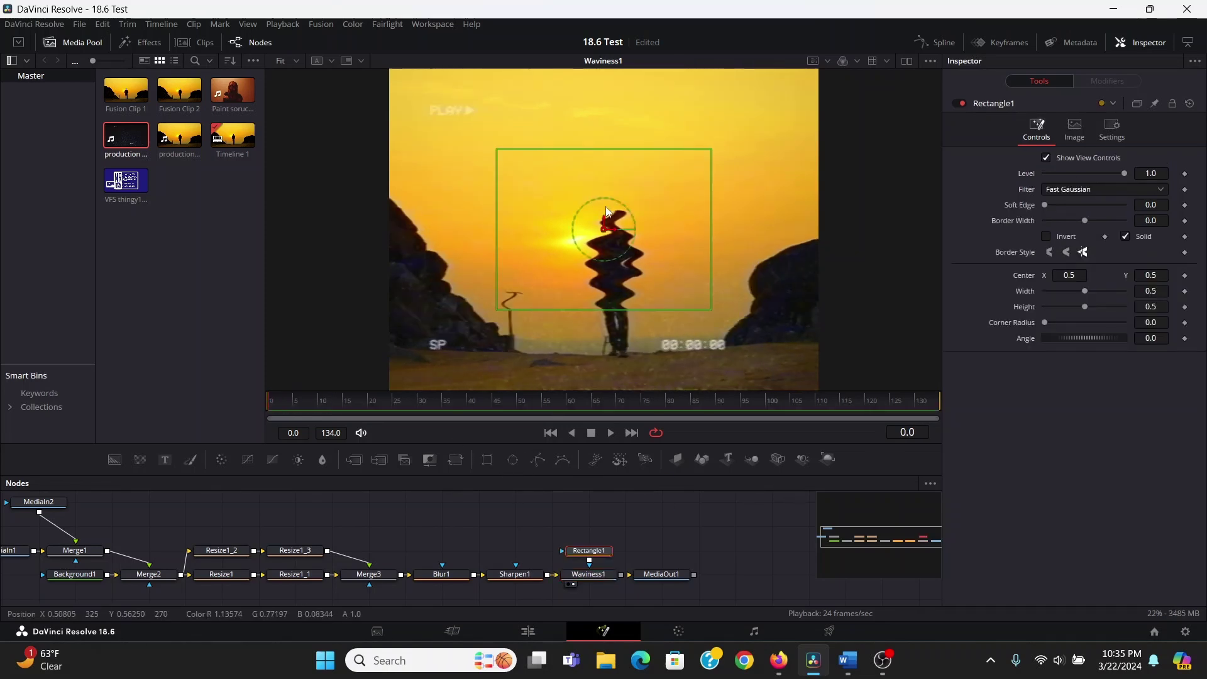
left_click_drag(711, 240, 880, 234)
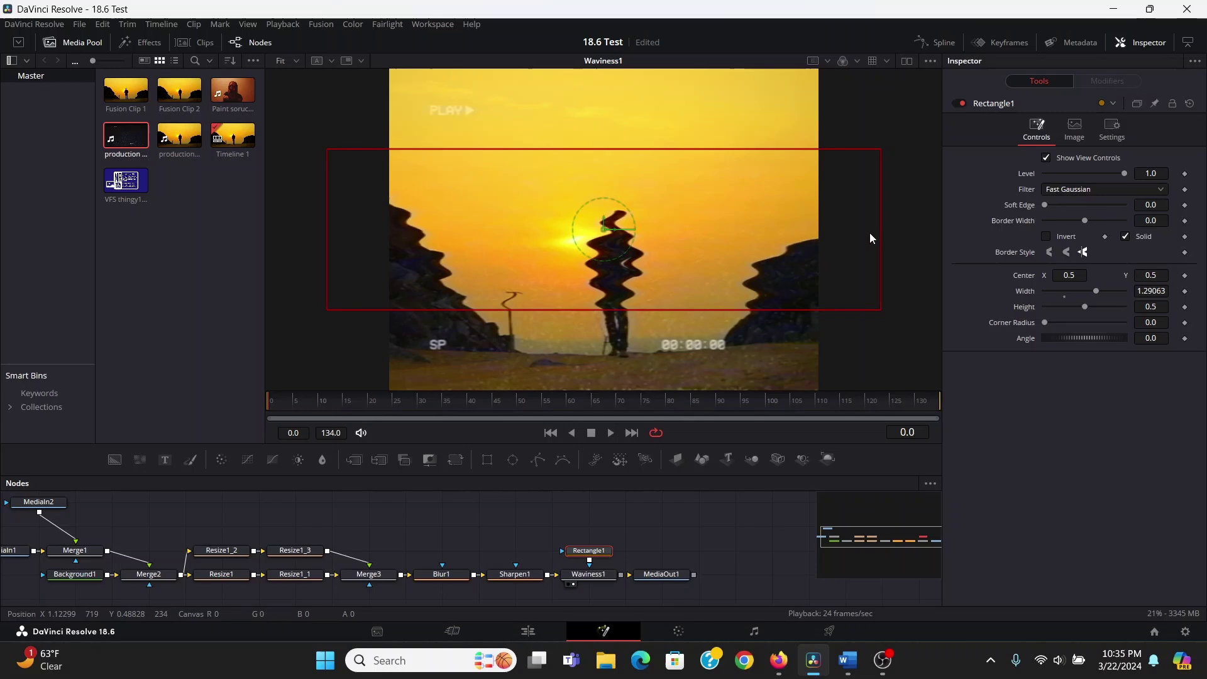
left_click_drag(645, 152, 627, 379)
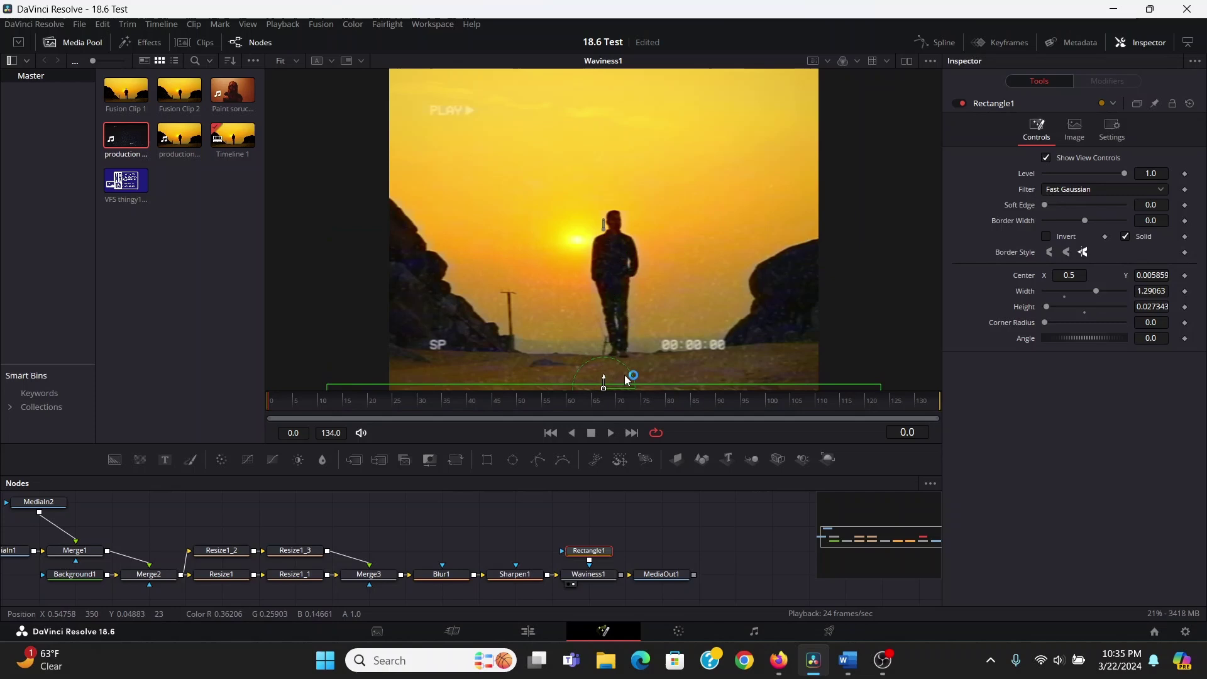
left_click(649, 517)
Set the Waviness strength to 100 and scrub through the clip to check the bottom-edge distortion
left_click_drag(277, 402, 888, 405)
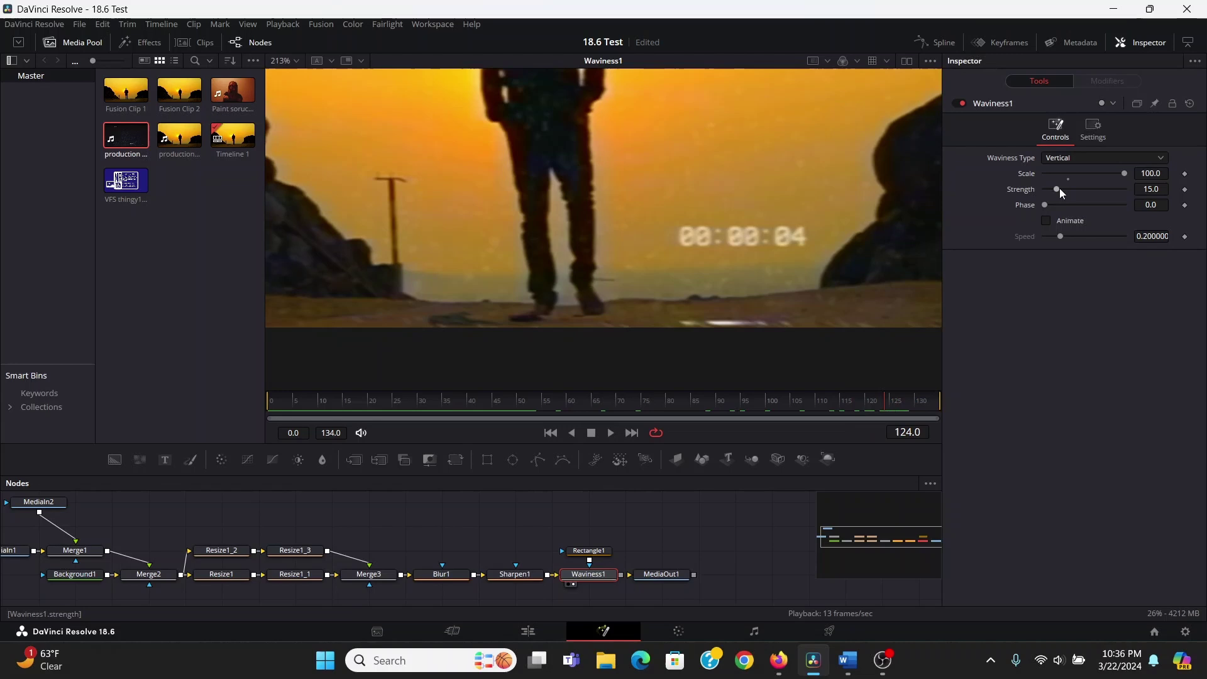
left_click_drag(1059, 189, 1135, 193)
left_click_drag(893, 402, 800, 396)
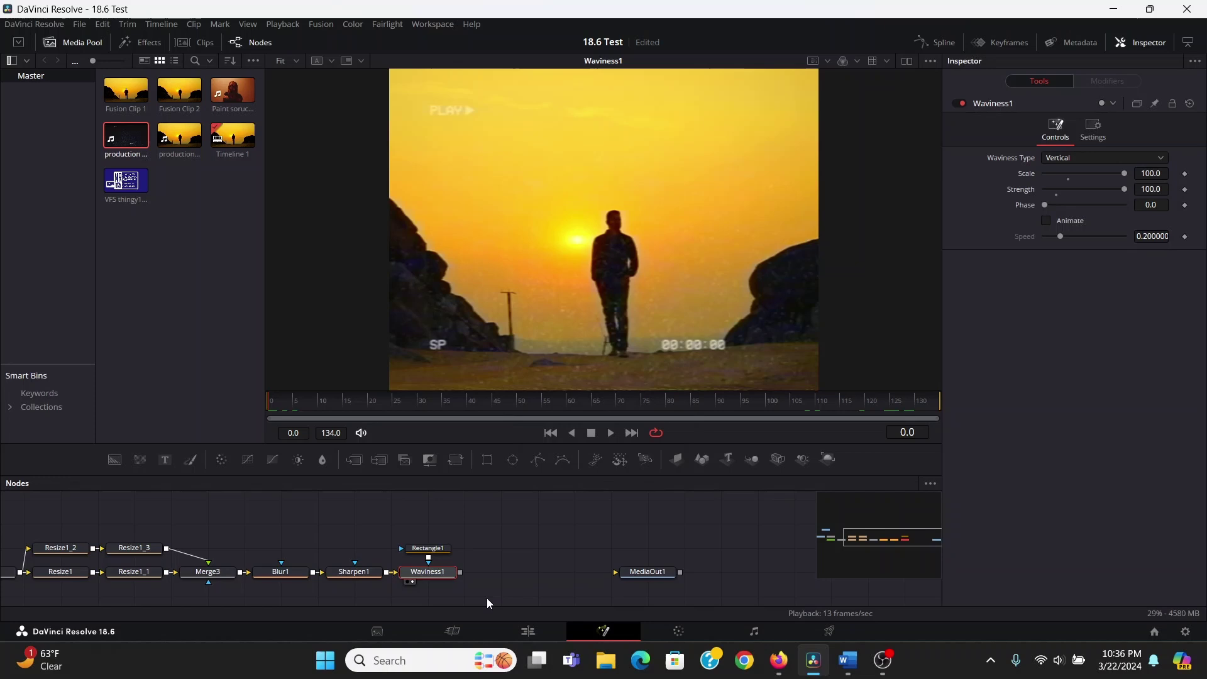
Add a Grain node after Waviness1, view it and set its power to about 1.73
key("shift+space")
type("gra")
key("Return")
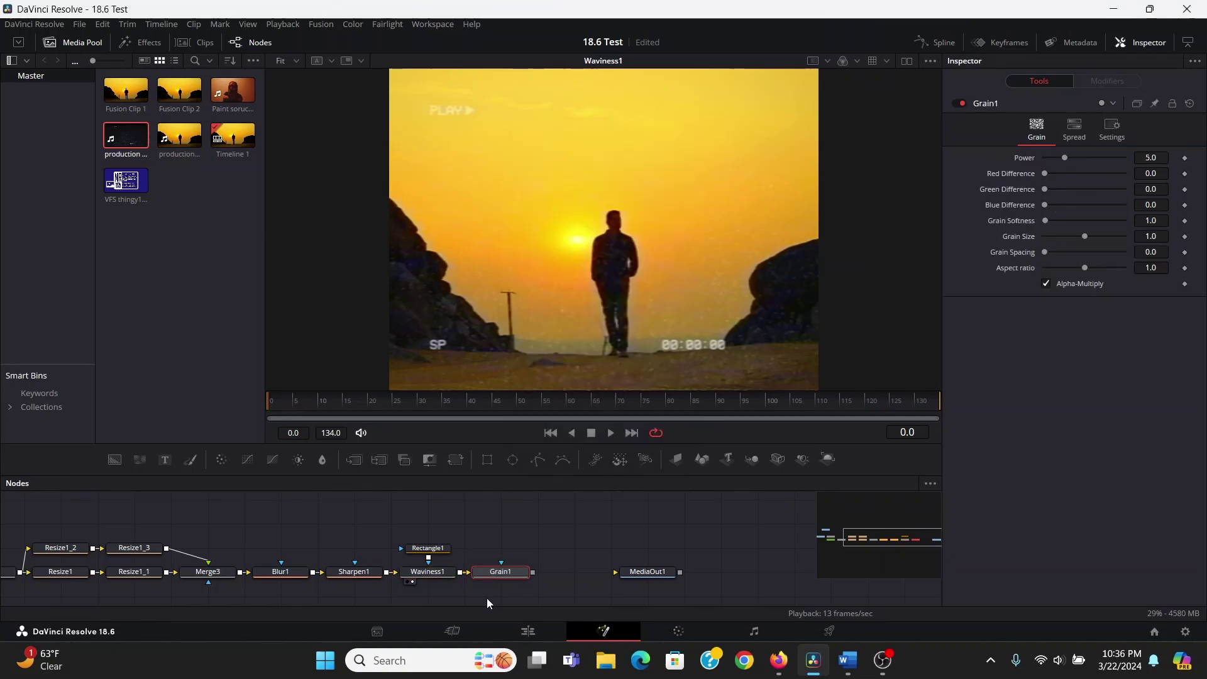
key("1")
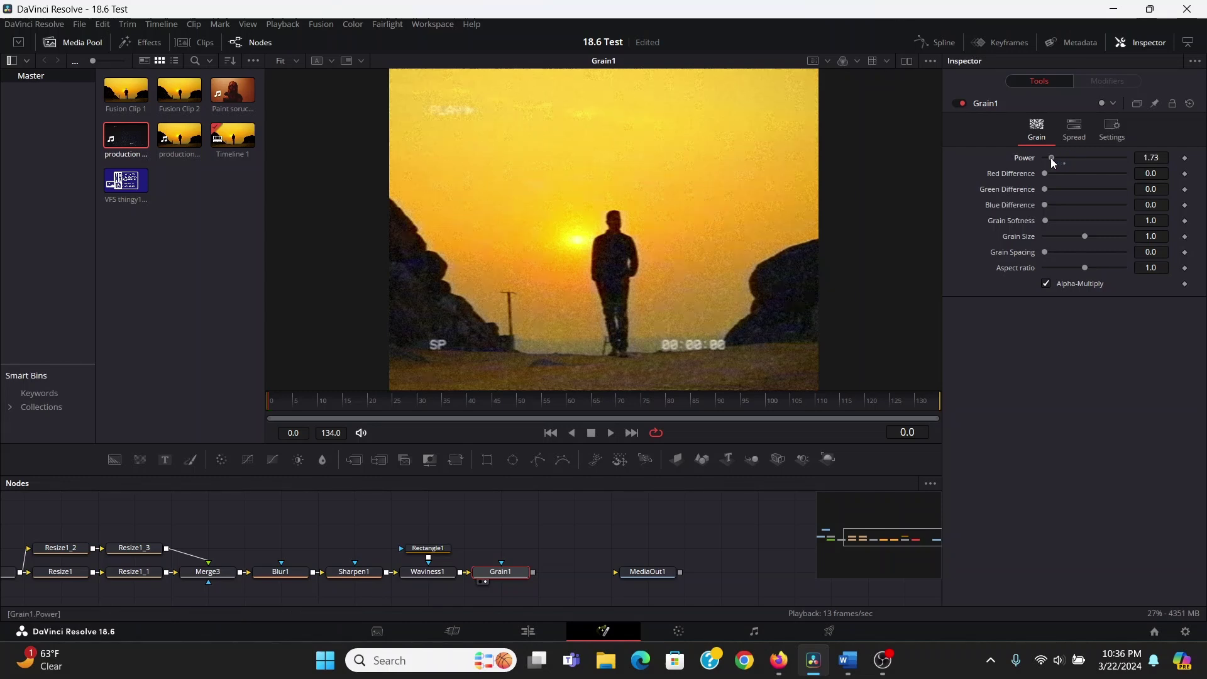
Set Grain1's size to about 1.89, softness 7.1, red difference 3.46 and blue difference 3.15, and check frame 15
left_click_drag(1084, 238, 1050, 221)
left_click_drag(1044, 176, 1069, 205)
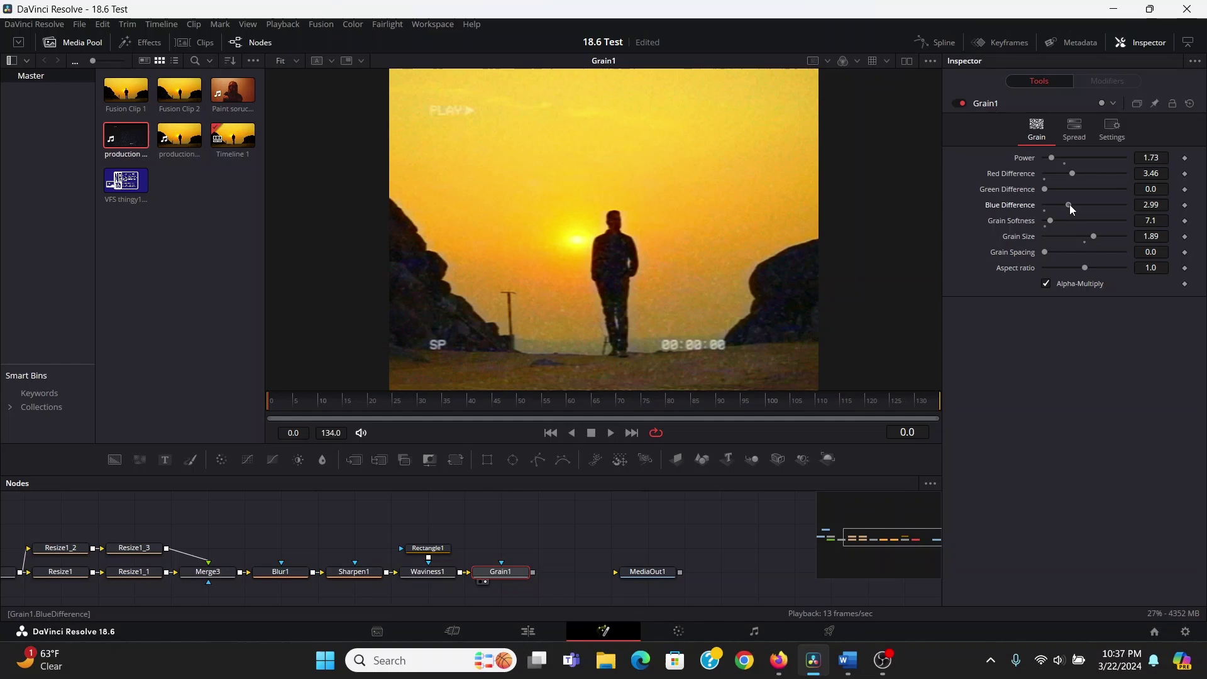
left_click(342, 400)
Add a Color Corrector node after Grain1, view it and set its saturation to 1.5
key("shift+space")
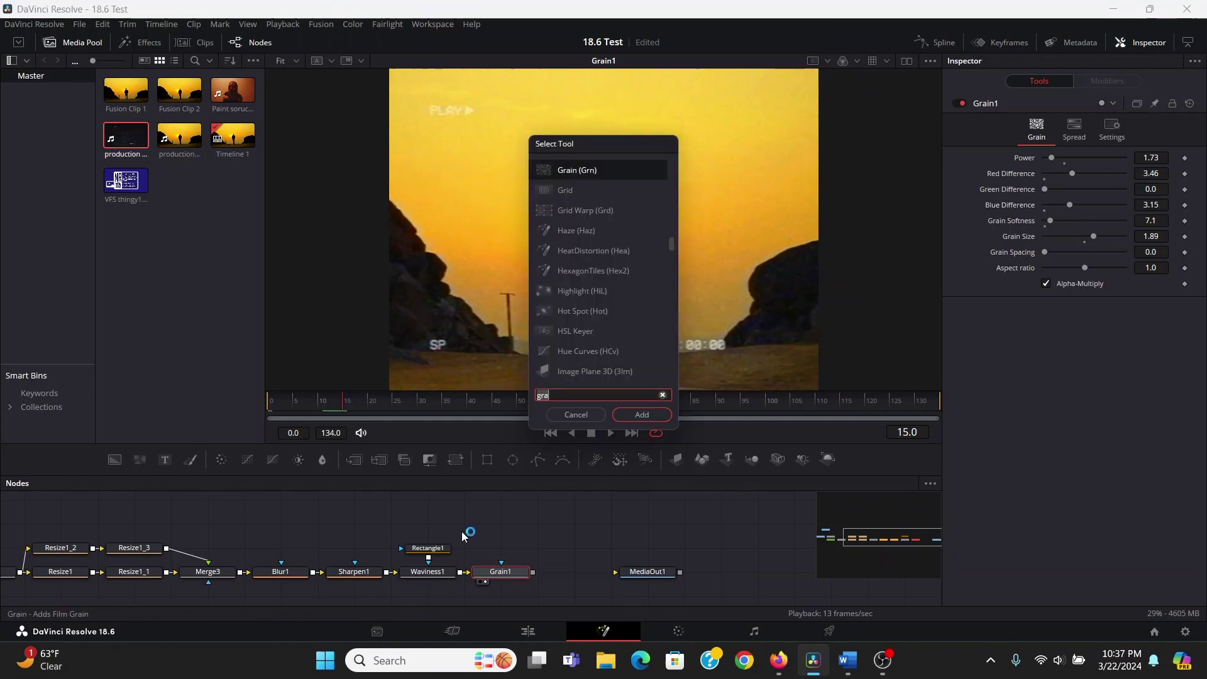
type("color")
key("Return")
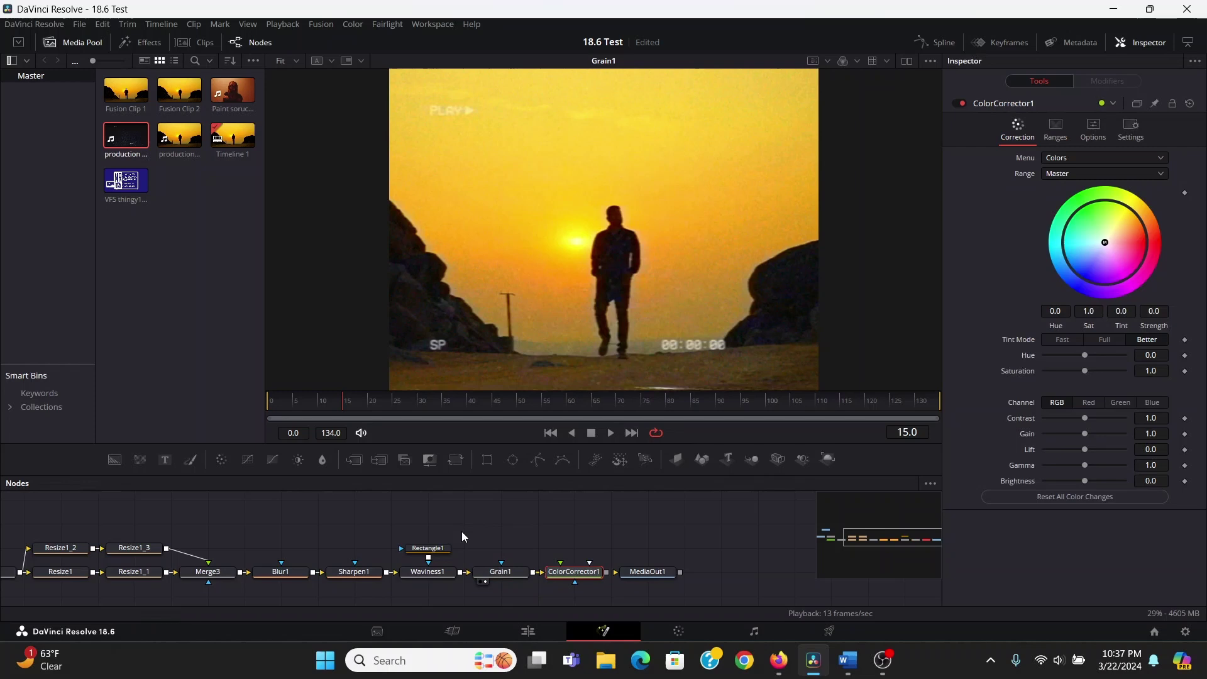
left_click(1161, 373)
type("1.5")
key("Tab")
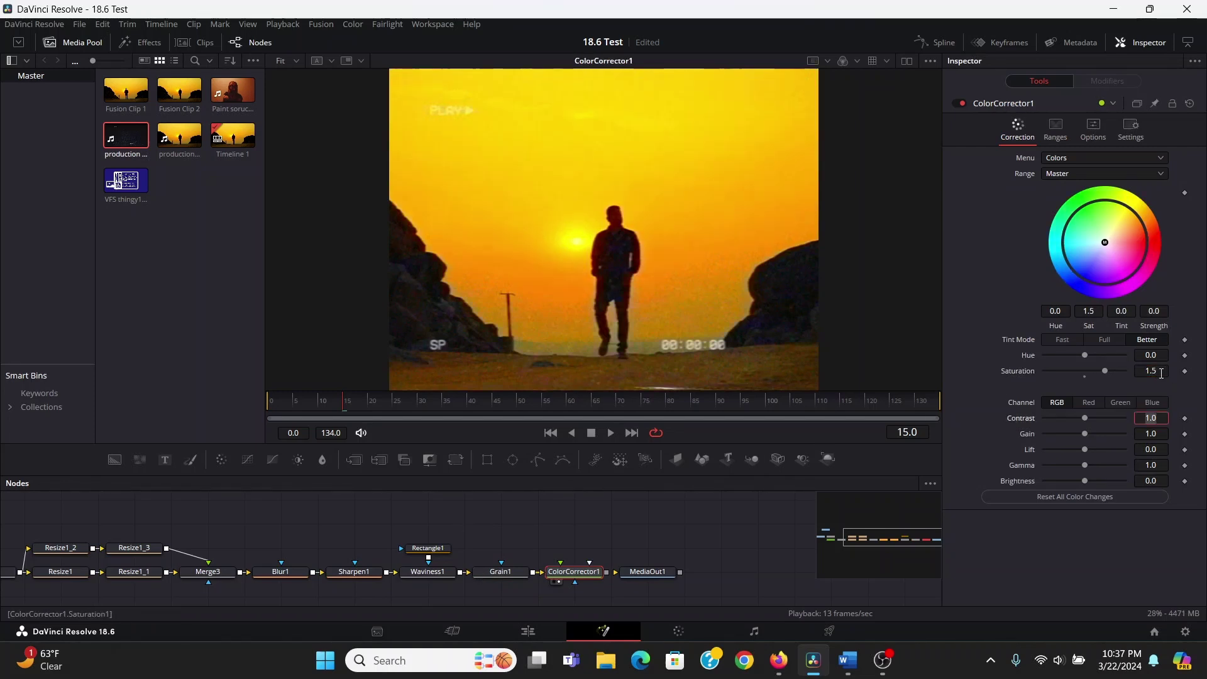
Add a Color Curves node between ColorCorrector1 and MediaOut1 and view it
key("shift+space")
type("curve")
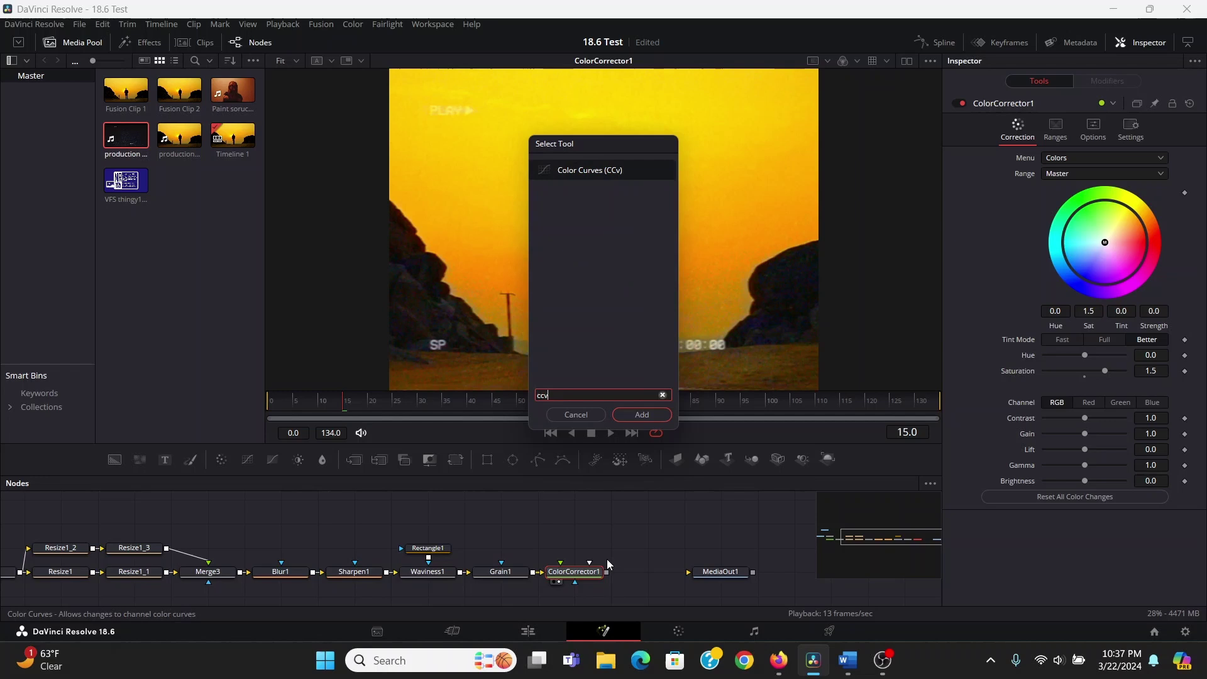
key("Return")
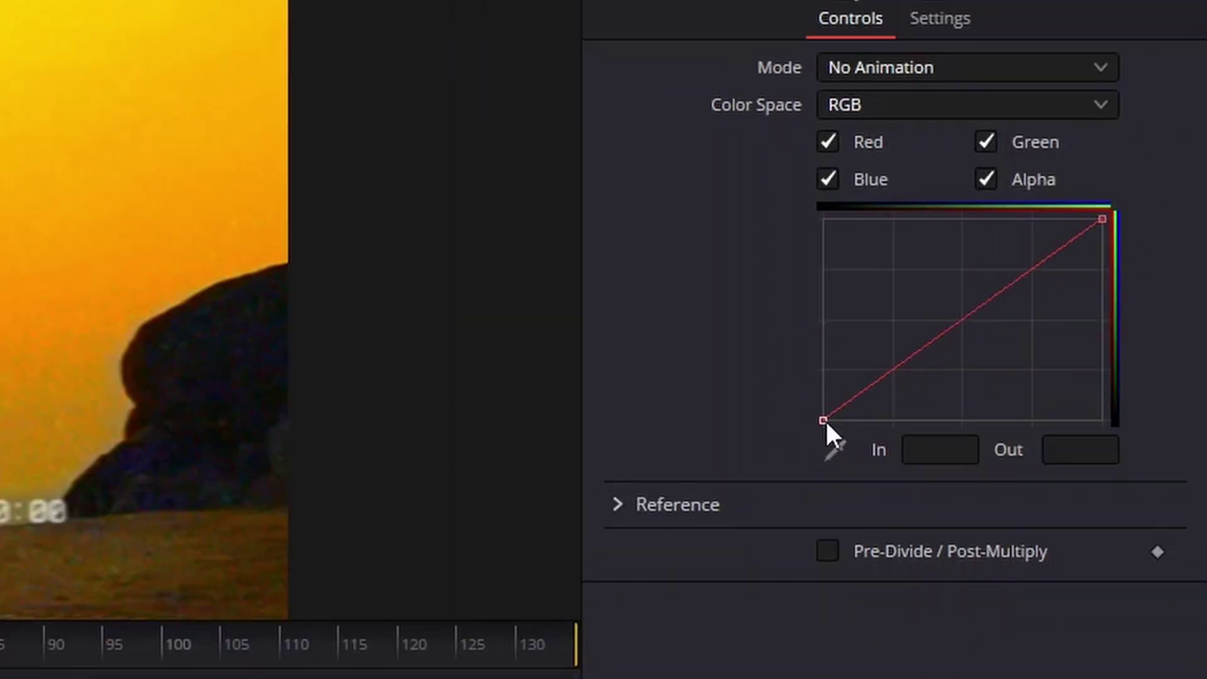
Exclude alpha from the curves, raise the black point to about 0.05 and lower the white point to about 0.93
left_click(726, 472)
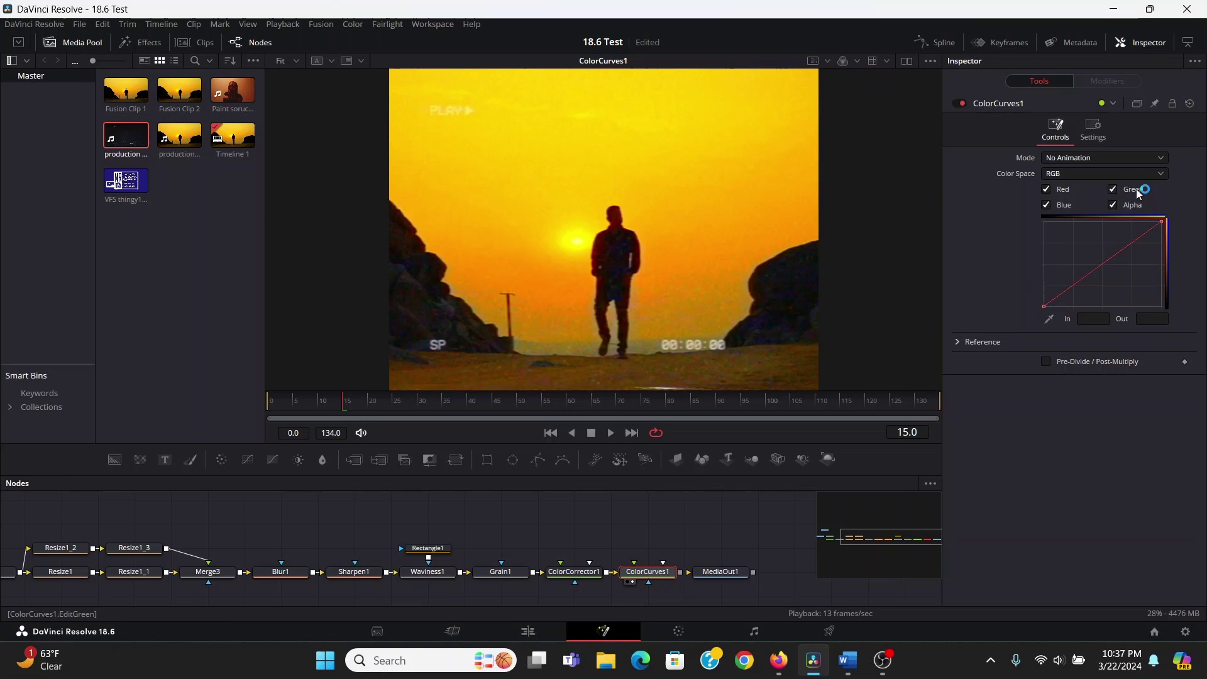
left_click(1122, 202)
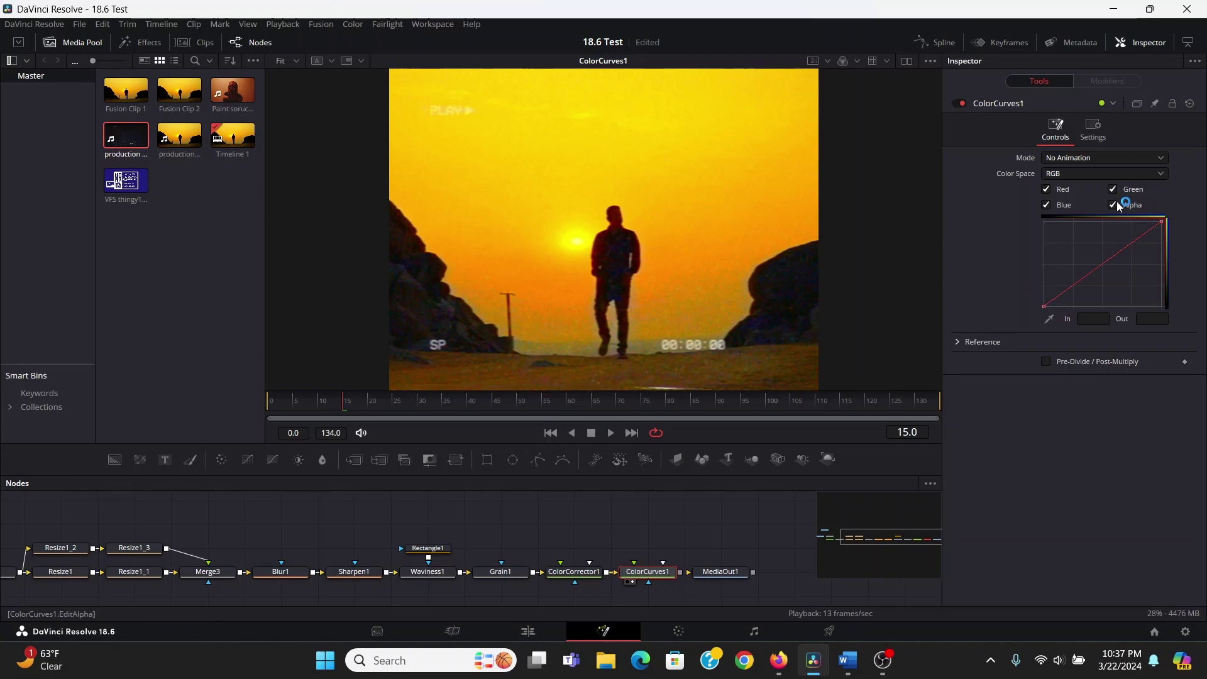
left_click(1043, 307)
left_click_drag(1043, 308, 1044, 303)
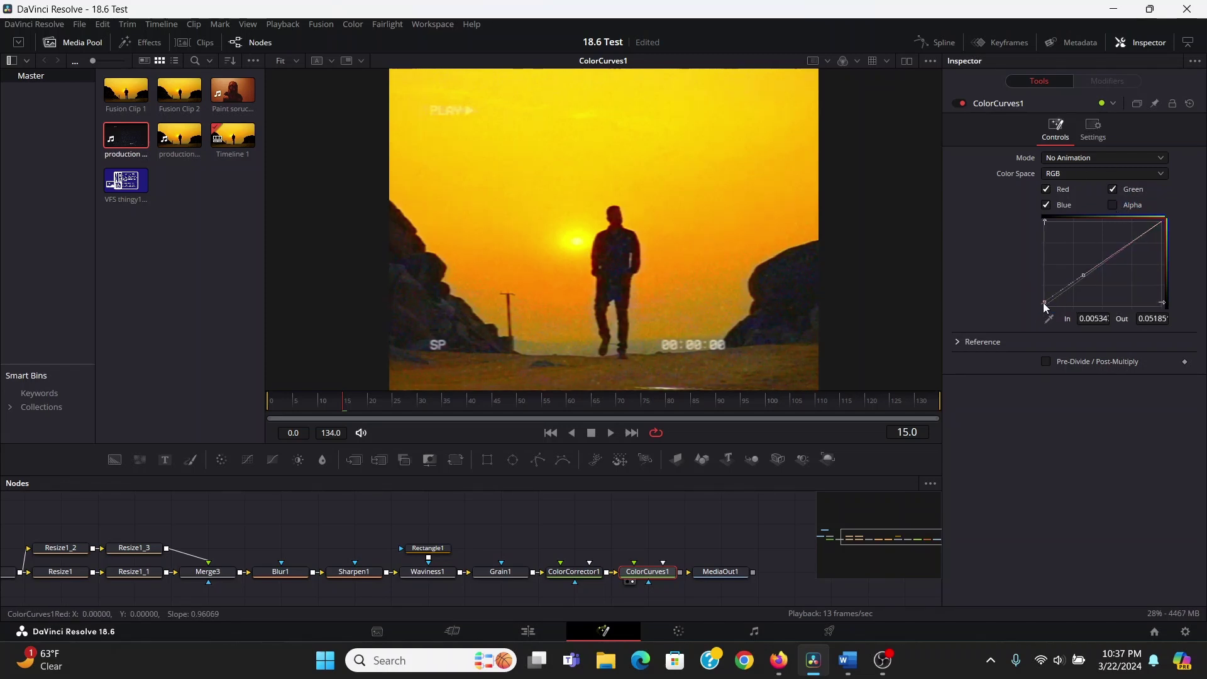
left_click_drag(1161, 223, 1160, 227)
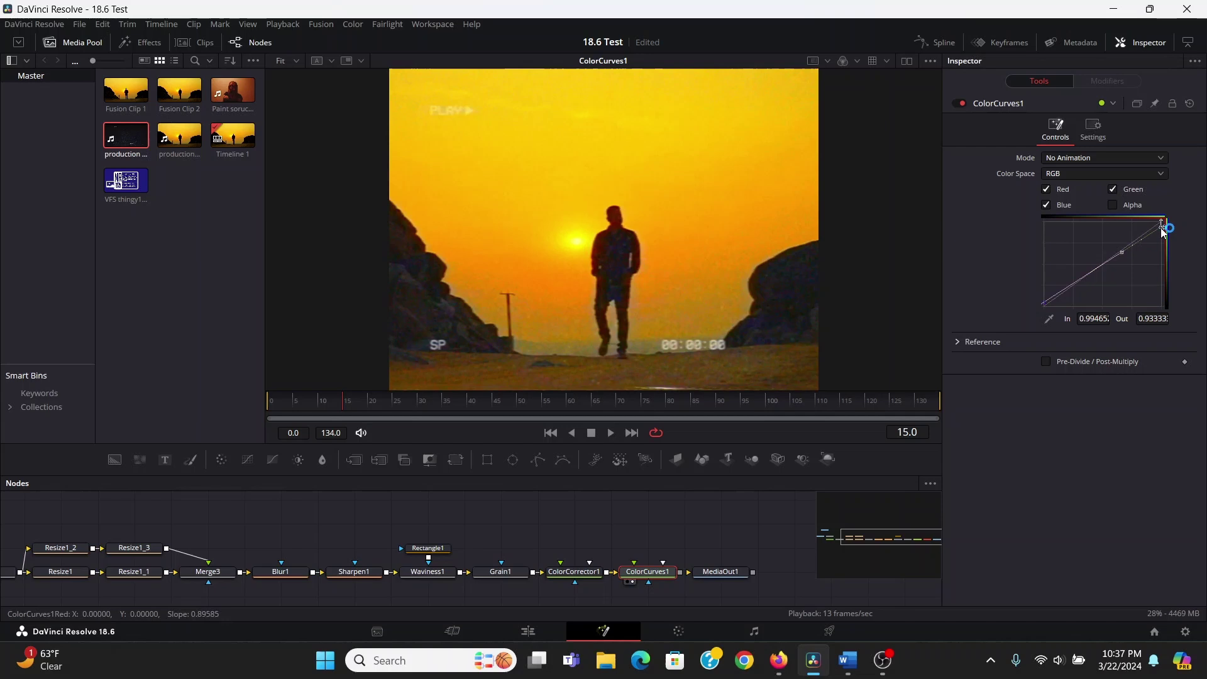
left_click(958, 103)
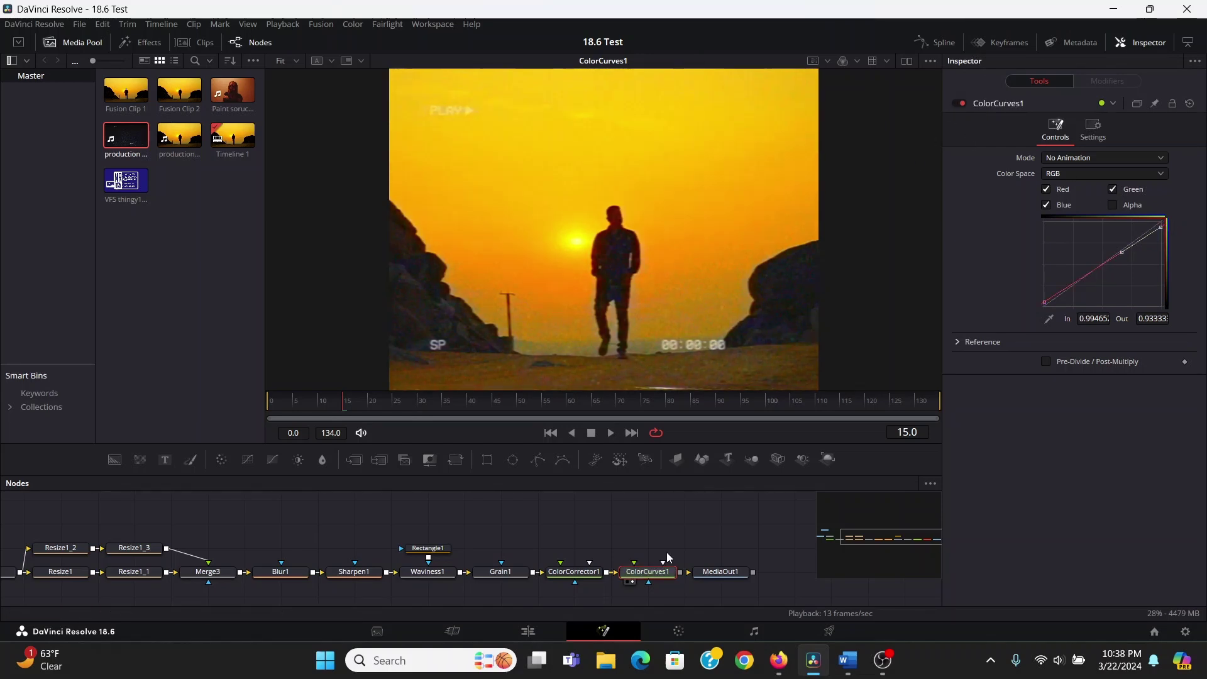
Add the Fusion Camera Shake (CShk) node between ColorCurves1 and MediaOut1 and scrub back to frame 1
key("shift+space")
type("cam")
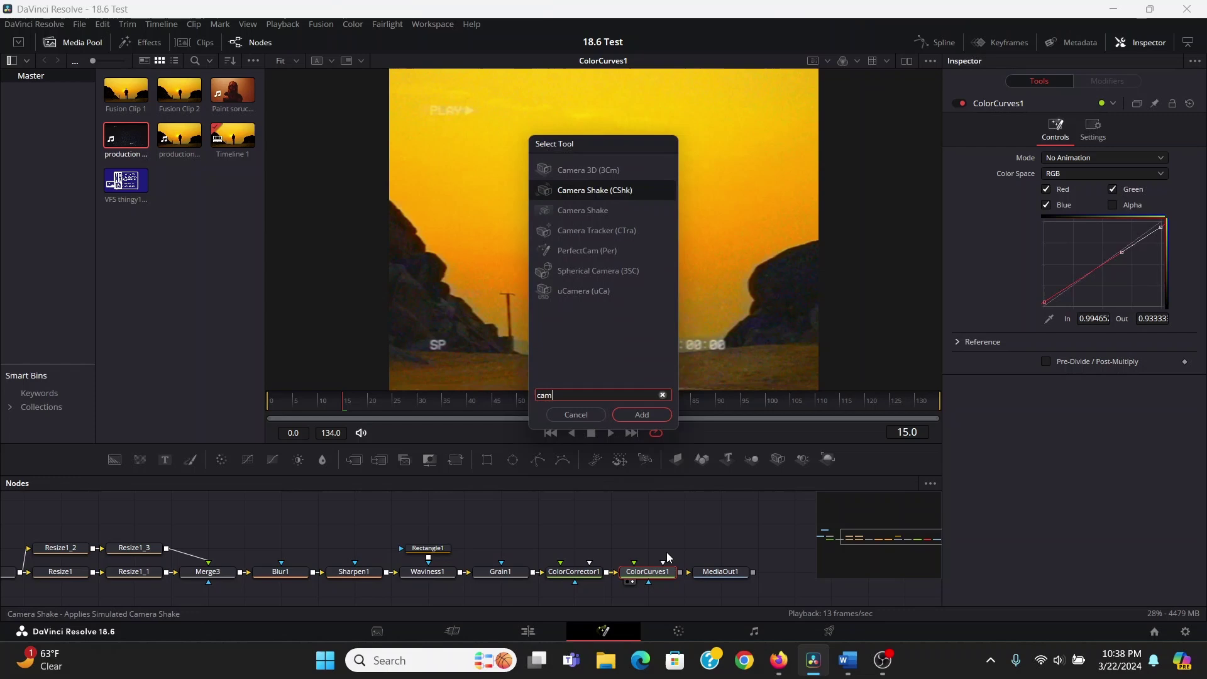
key("Return")
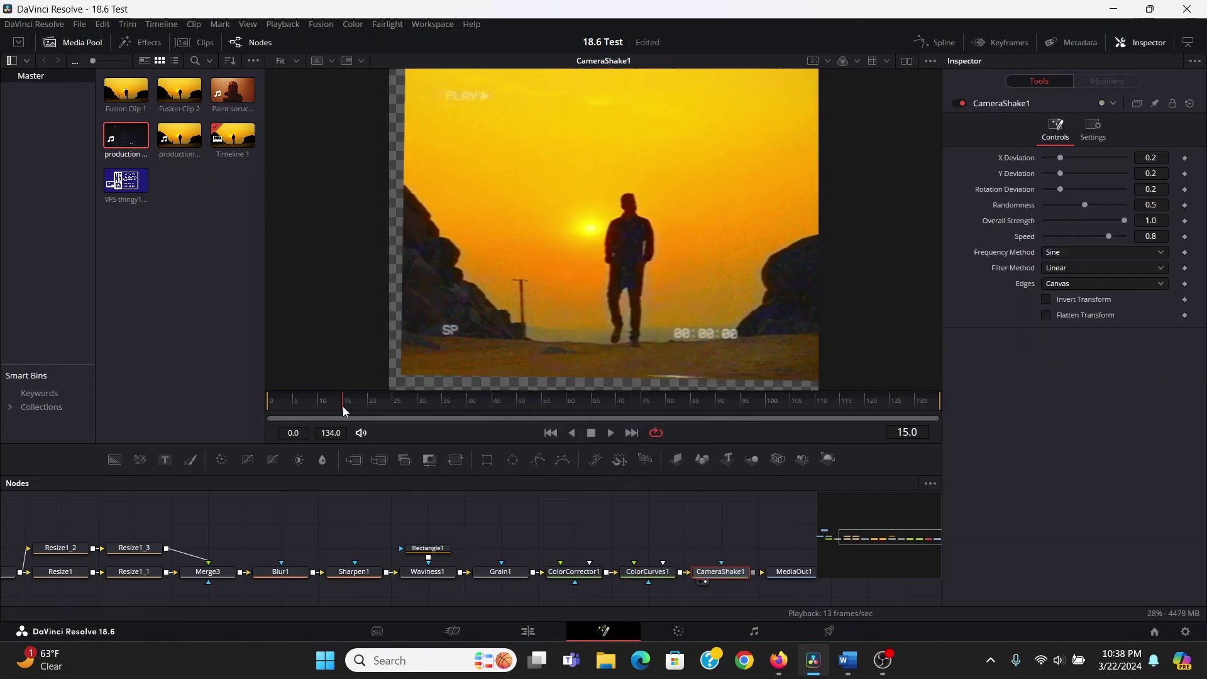
left_click_drag(345, 411, 277, 403)
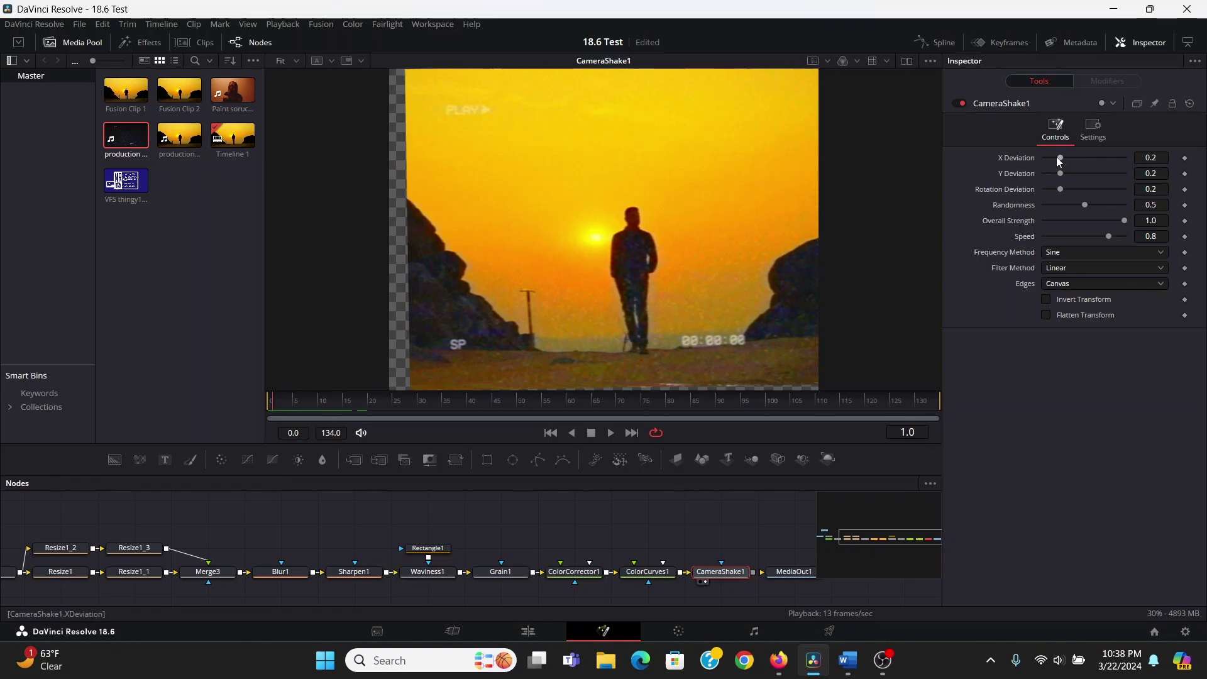
Set the camera shake's X deviation and rotation deviation to 0 and Y deviation to 0.1, and play the result
left_click_drag(1057, 159, 1013, 187)
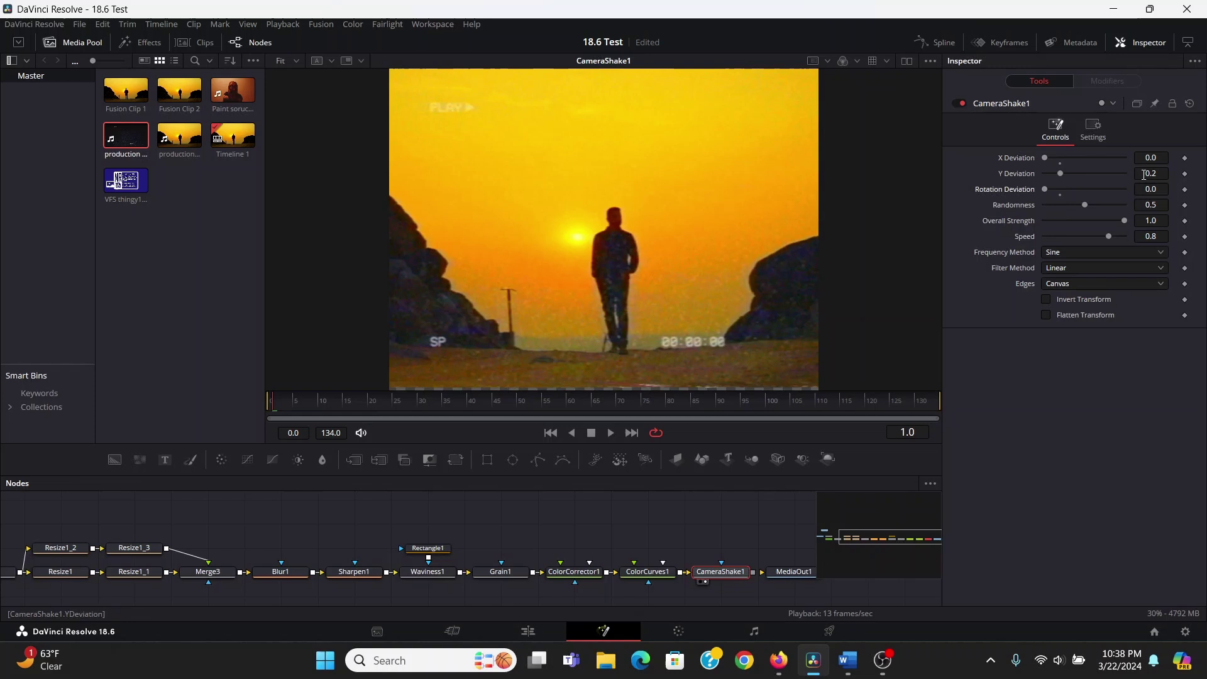
left_click(1166, 172)
key("Return")
key("space")
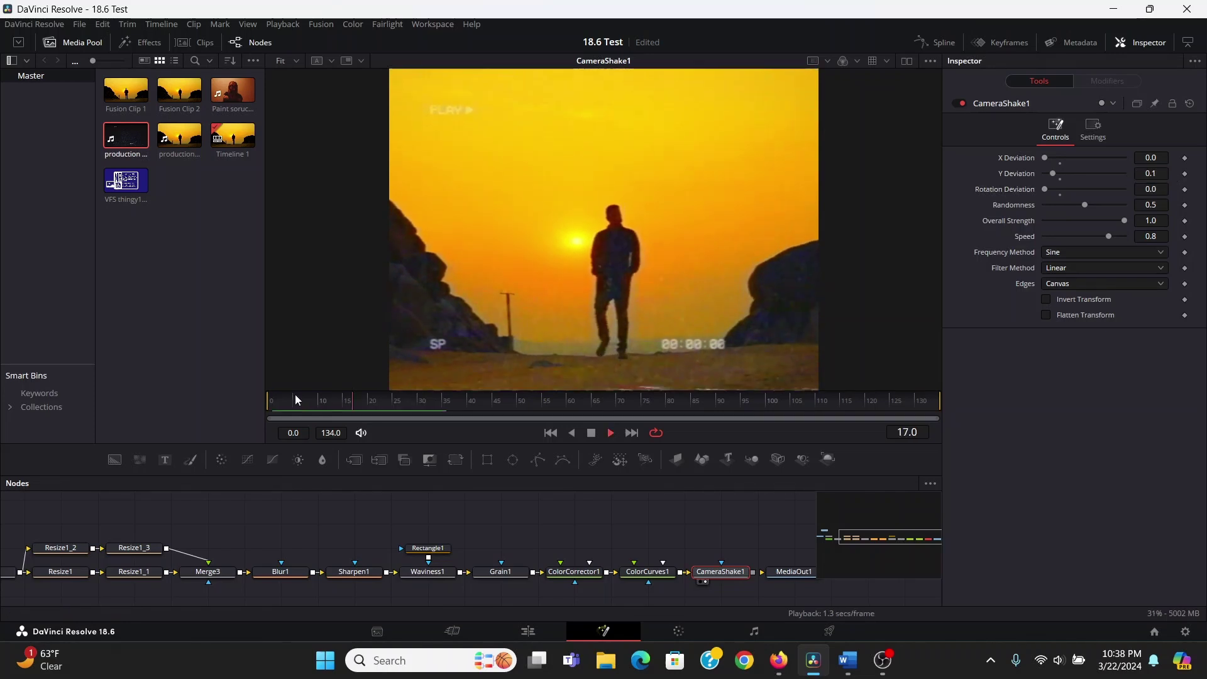
Set the camera shake's overall strength to 0.05 and speed to 1.0, and play the clip from near its start
left_click(1156, 223)
type(".0")
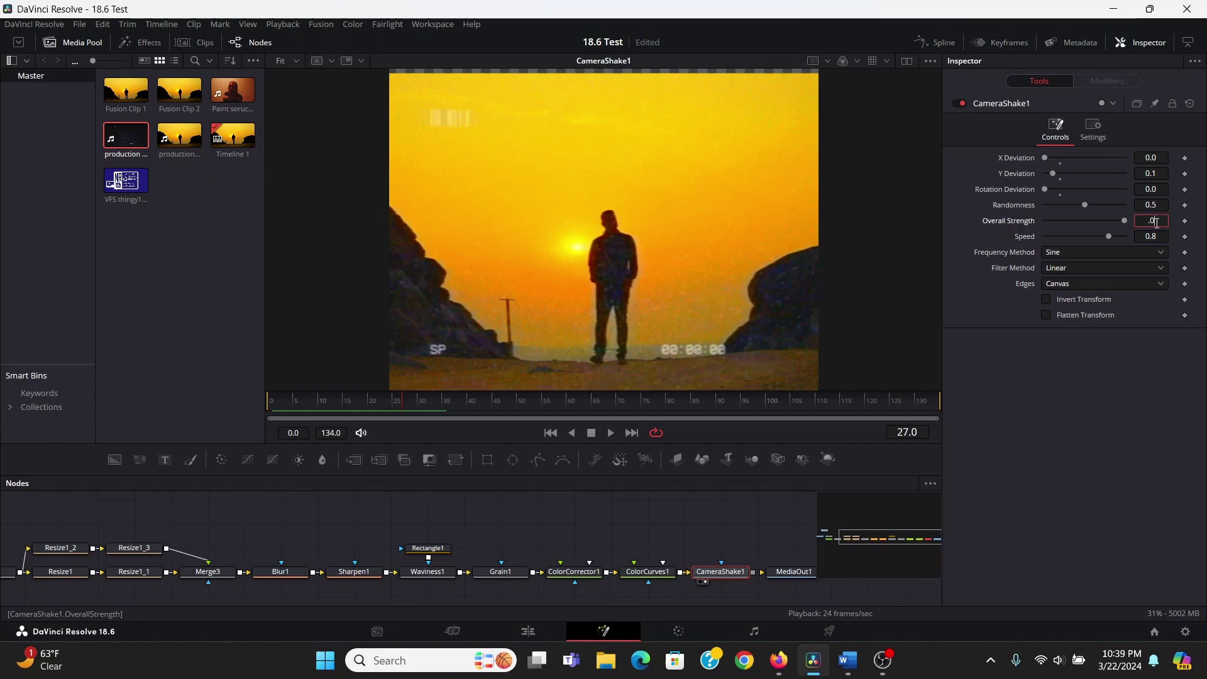
type("5")
key("Return")
left_click_drag(1107, 238, 1113, 239)
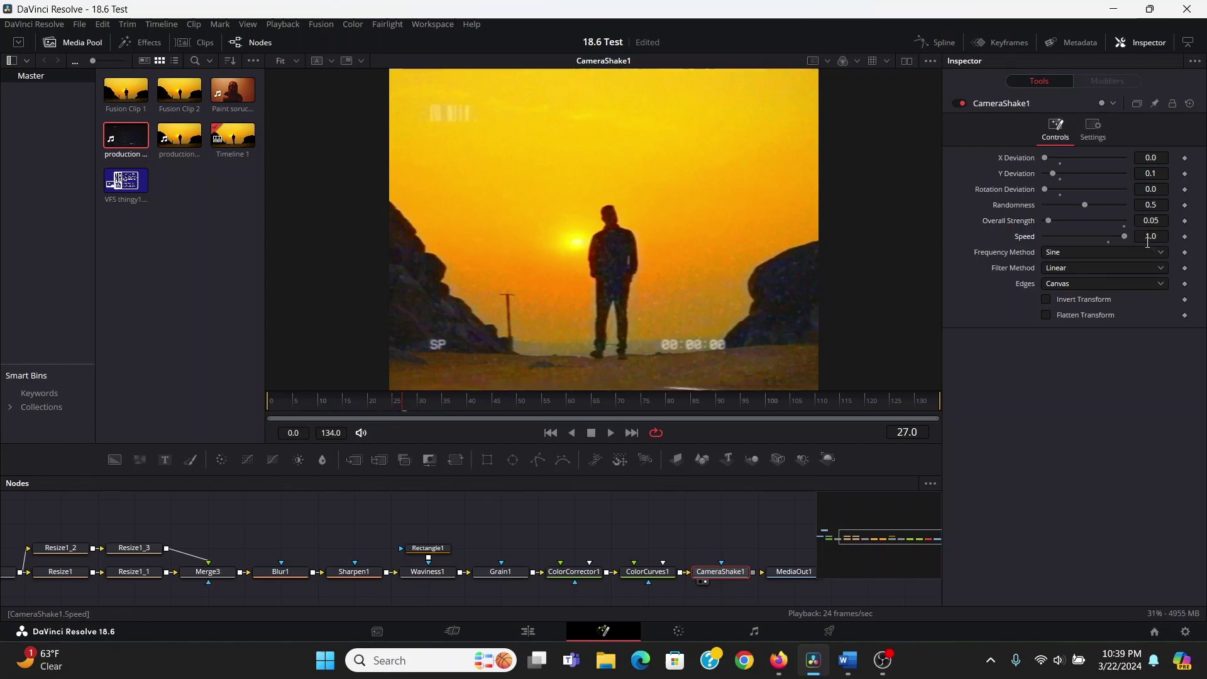
left_click(289, 407)
key("space")
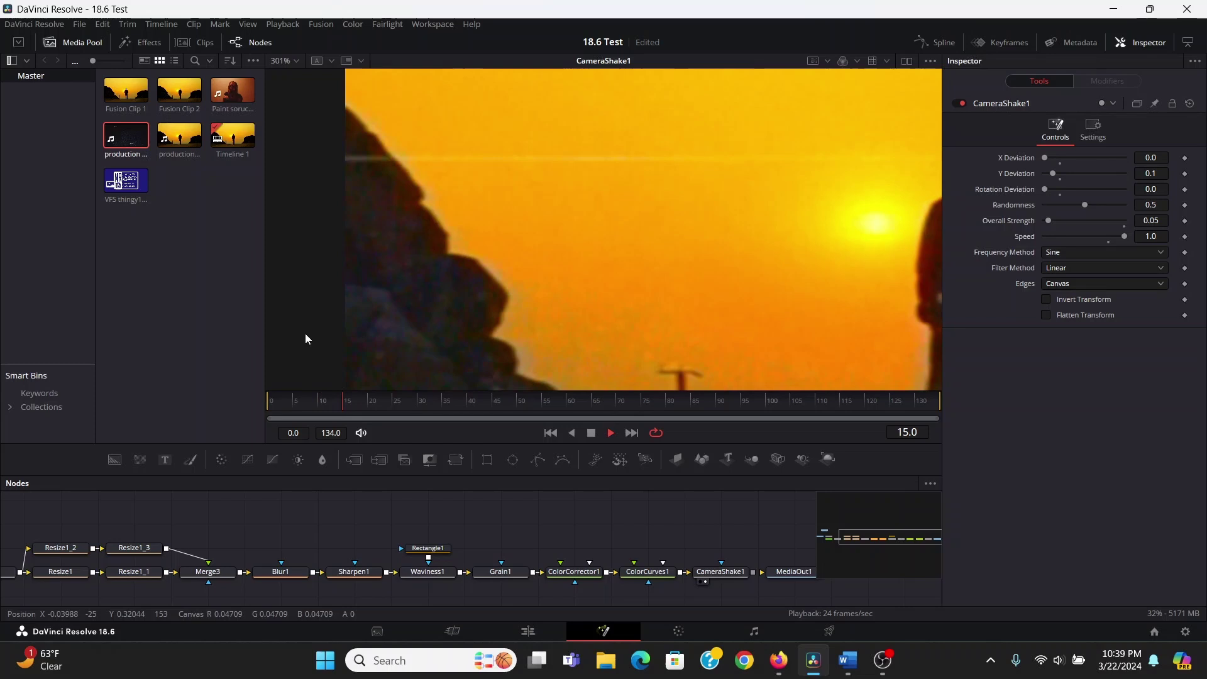
left_click(309, 404)
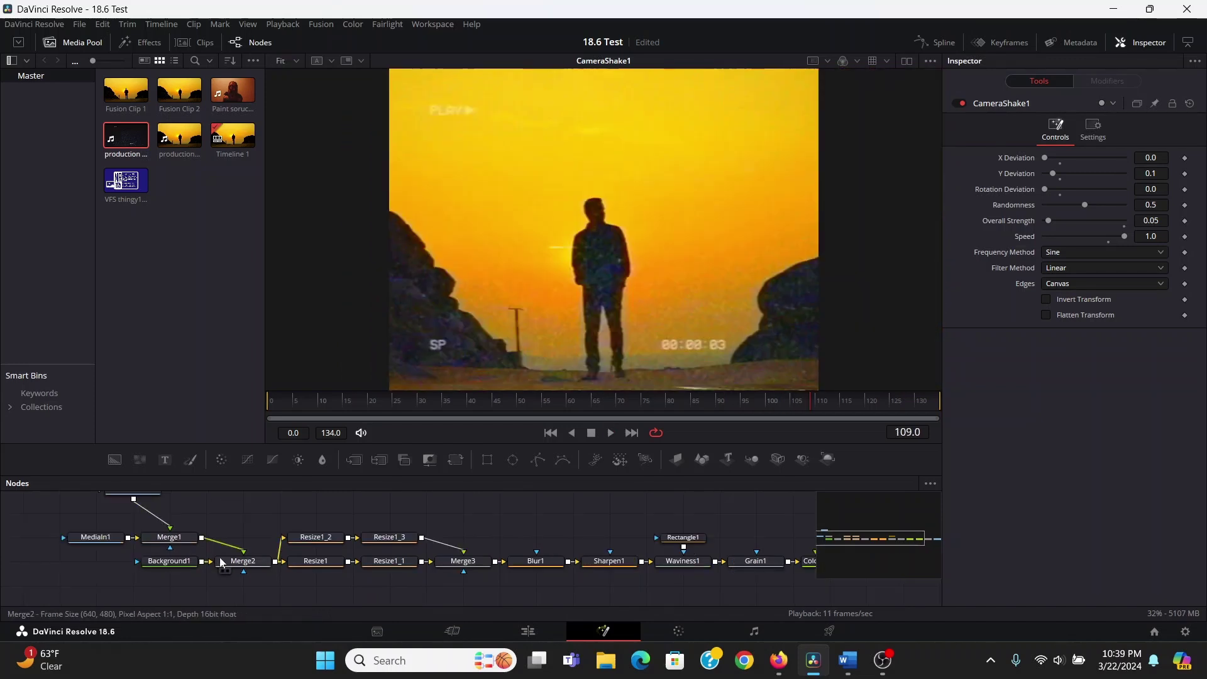
Compare the original MediaIn1 footage with the finished CameraShake1 output in the viewer
left_click(113, 538)
key("1")
left_click_drag(642, 533, 118, 536)
left_click(452, 561)
key("1")
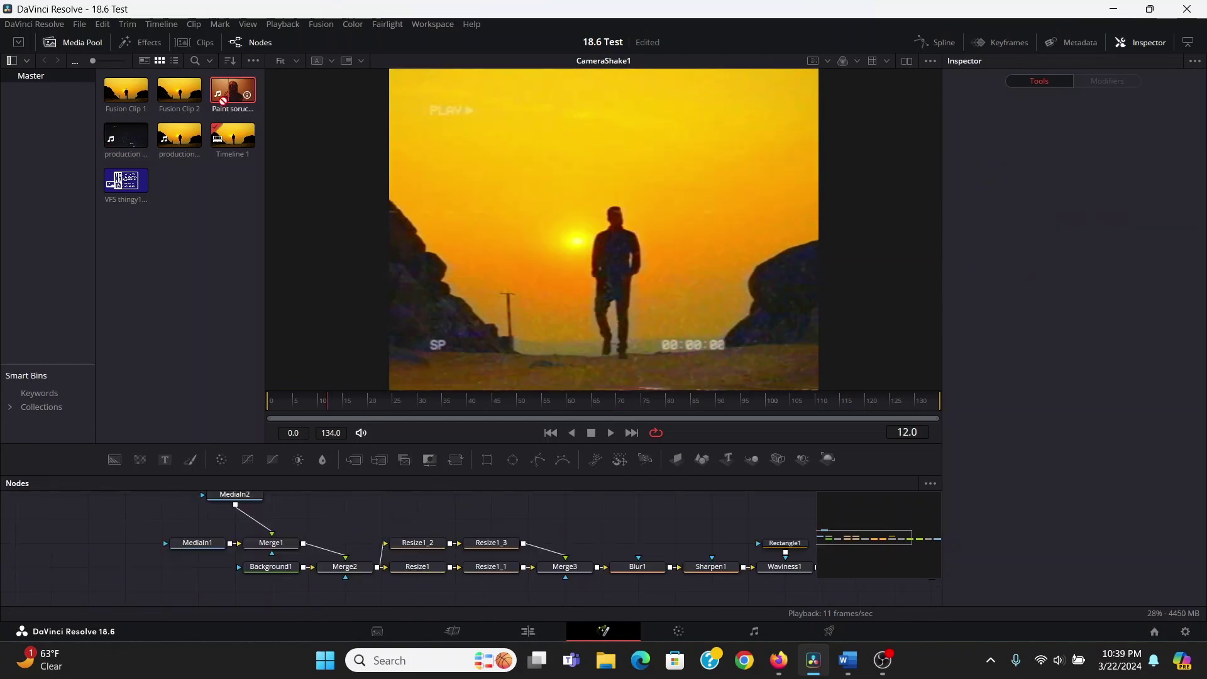
Bring the Paint soruce 3.mp4 clip in as Merge1's input in place of MediaIn1 and check the effect at frame 16
mouse_move(233, 93)
left_mouse_down()
mouse_move(143, 422)
mouse_move(155, 508)
mouse_move(239, 544)
left_mouse_up()
left_click(352, 403)
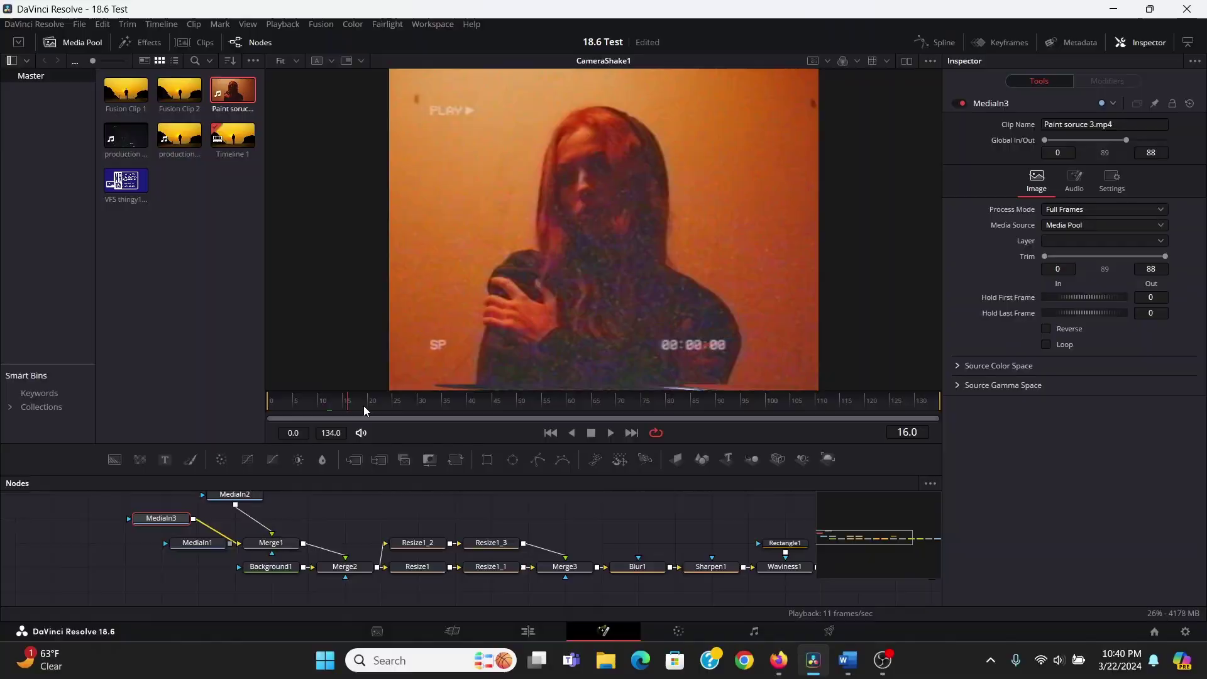